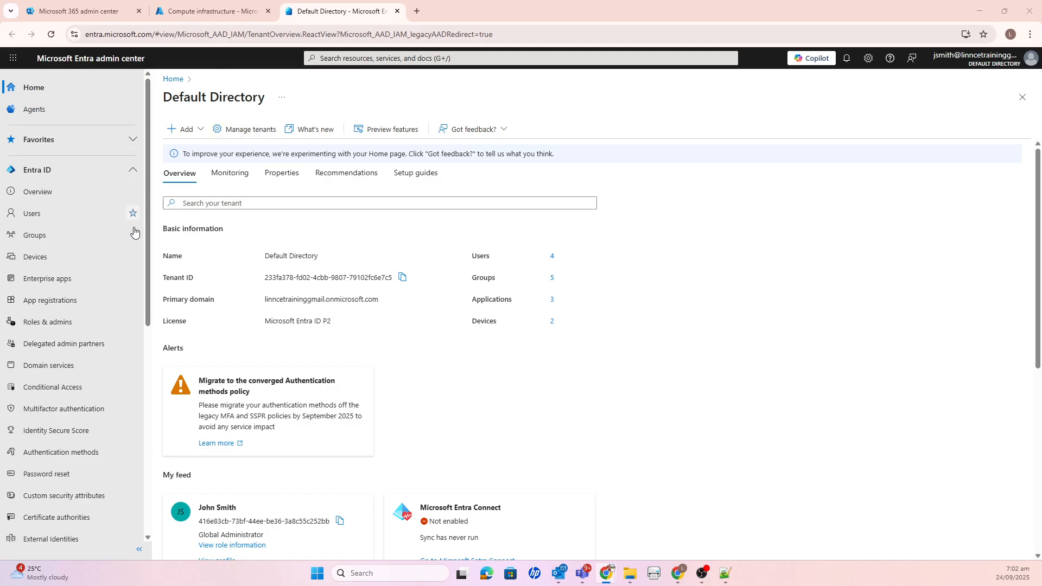
pyautogui.scroll(-2, 126, 258)
pyautogui.scroll(-5, 126, 258)
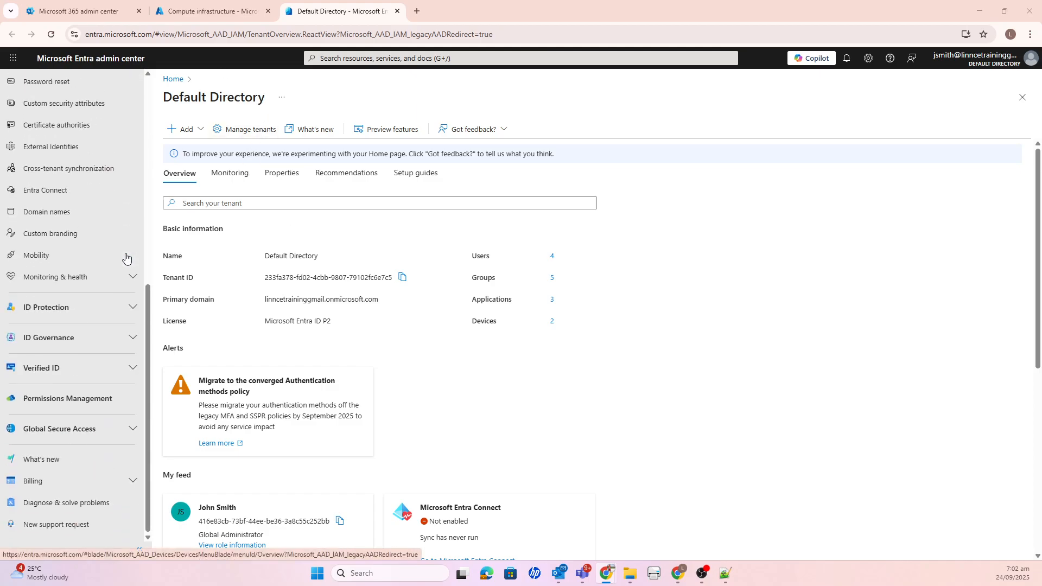
pyautogui.scroll(7, 127, 257)
# - Switch to the Azure portal, start creating a Key Vault resource and assign it to the resource group rgSC300KeyVault
pyautogui.click(222, 15)
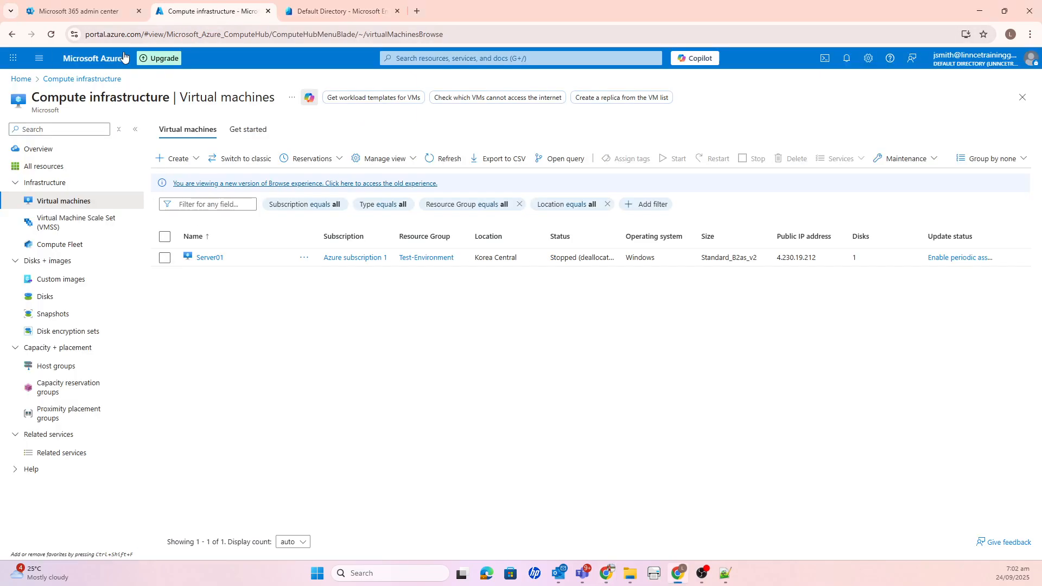
pyautogui.click(20, 79)
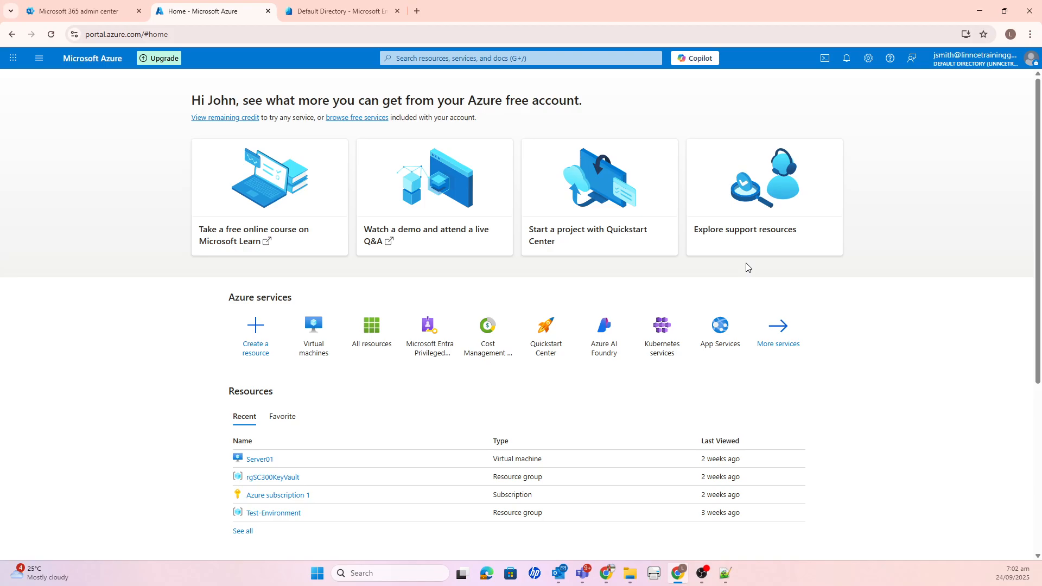
pyautogui.click(256, 341)
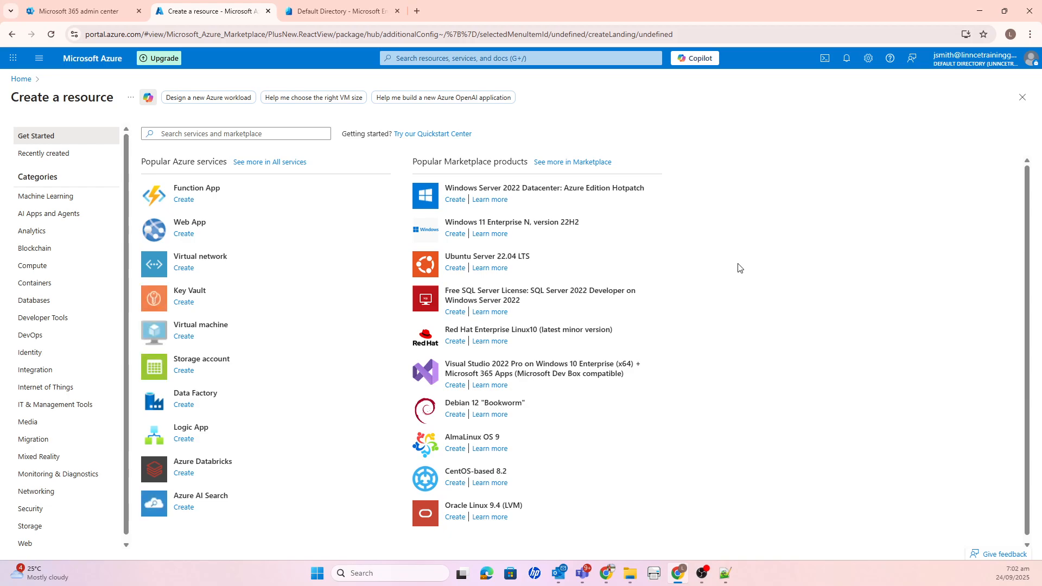
pyautogui.click(183, 303)
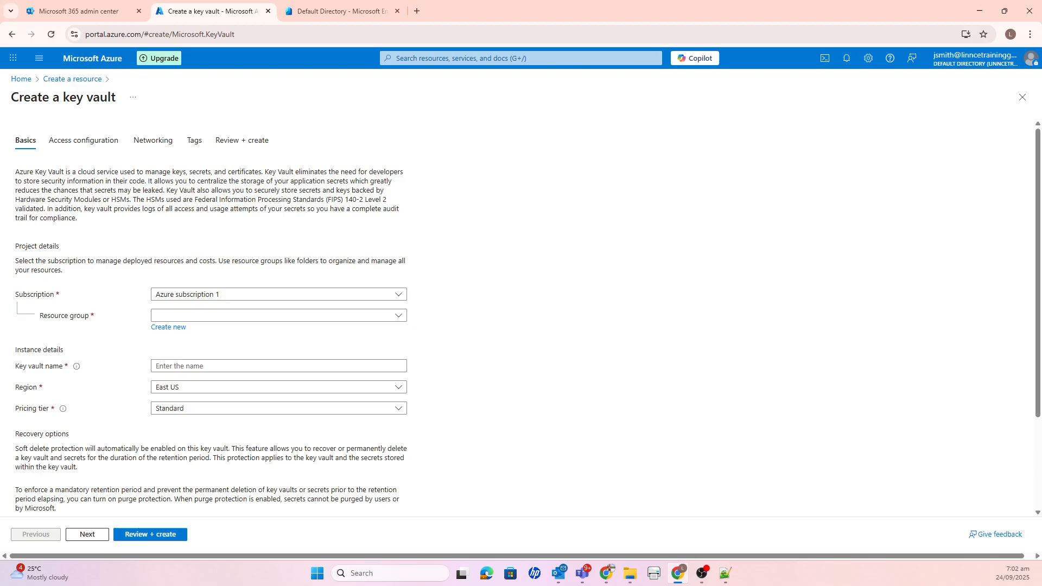
pyautogui.click(250, 316)
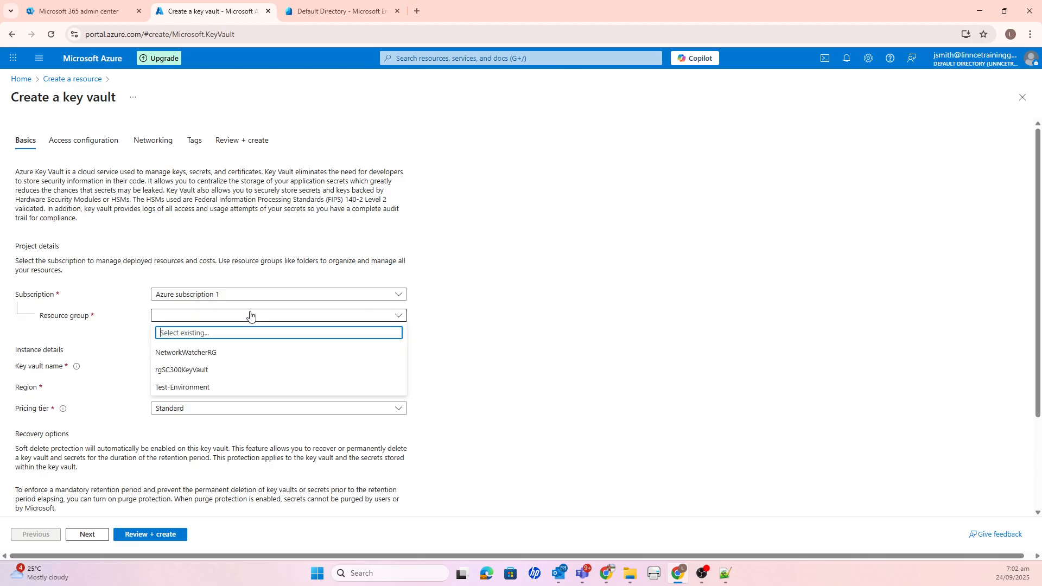
pyautogui.click(199, 370)
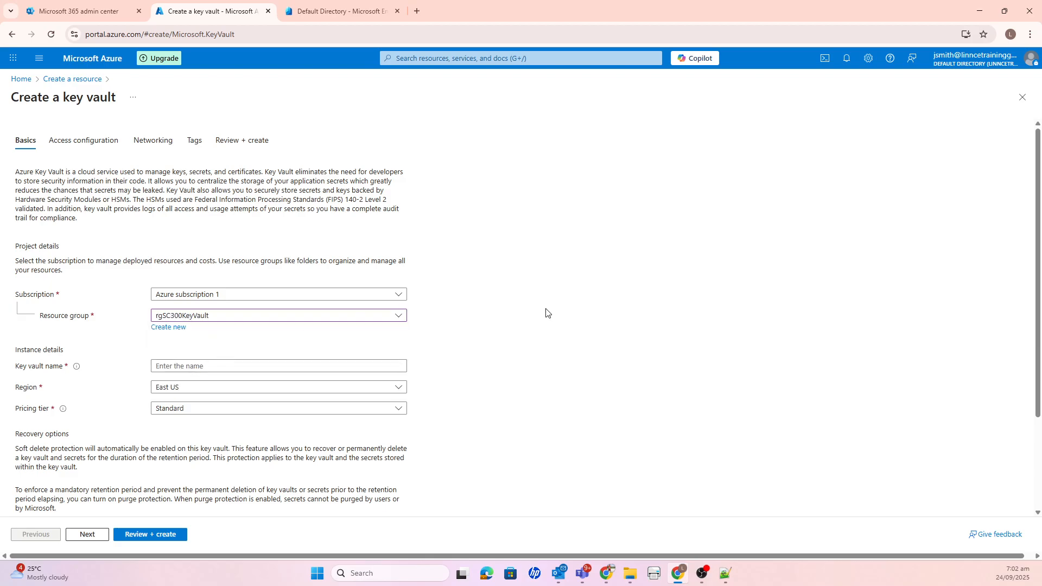
# - Name the key vault MykeyvaultLinnce and keep the Standard pricing tier
pyautogui.click(224, 368)
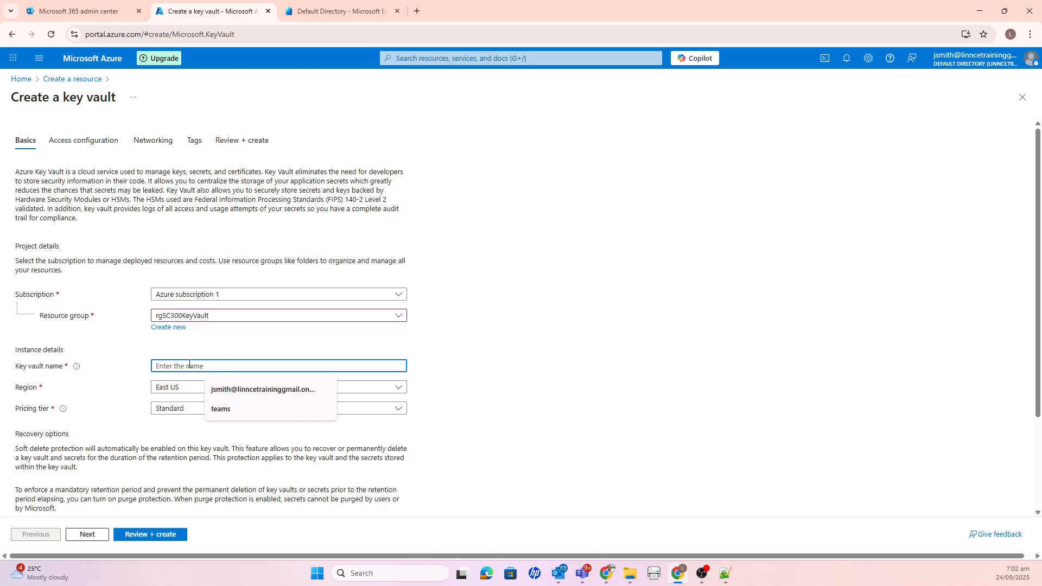
pyautogui.write('Mykey')
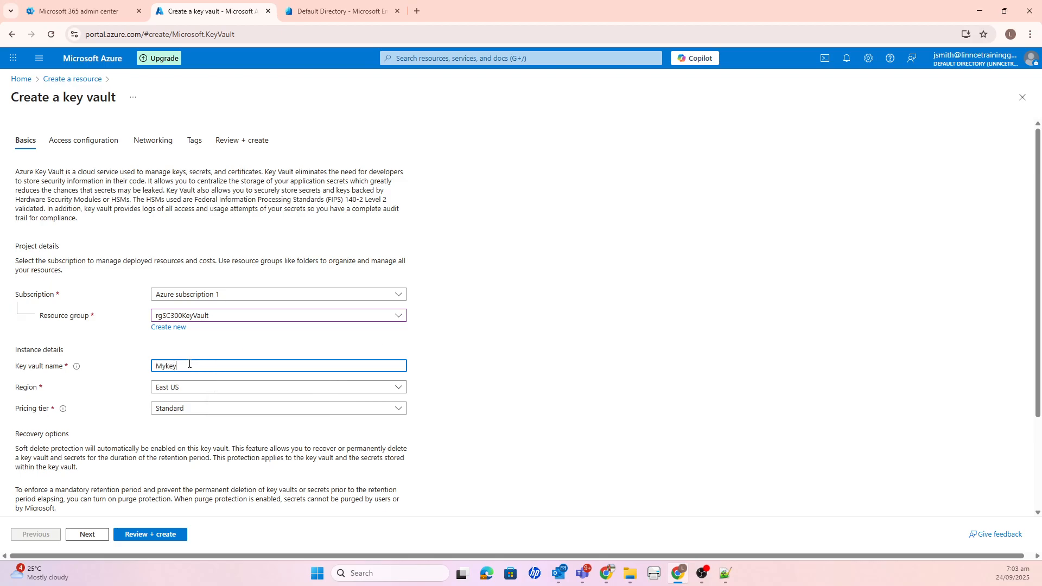
pyautogui.write('vault')
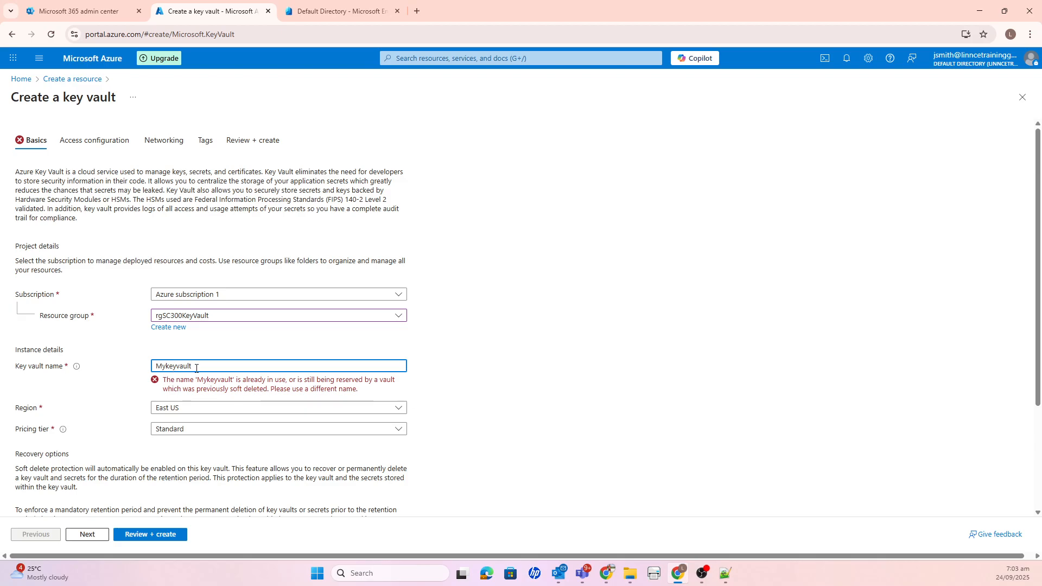
pyautogui.write('_')
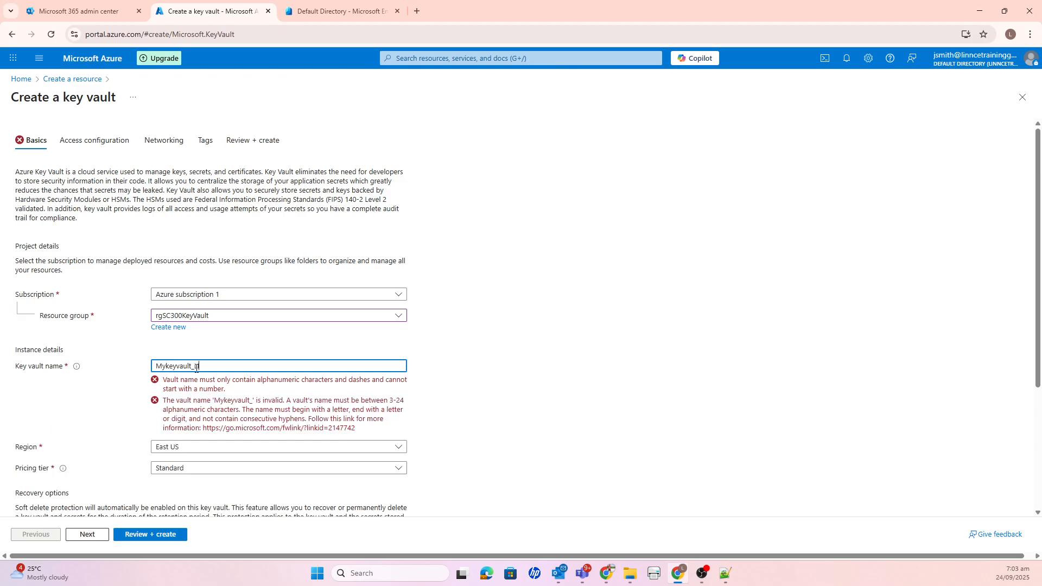
pyautogui.write('linnce')
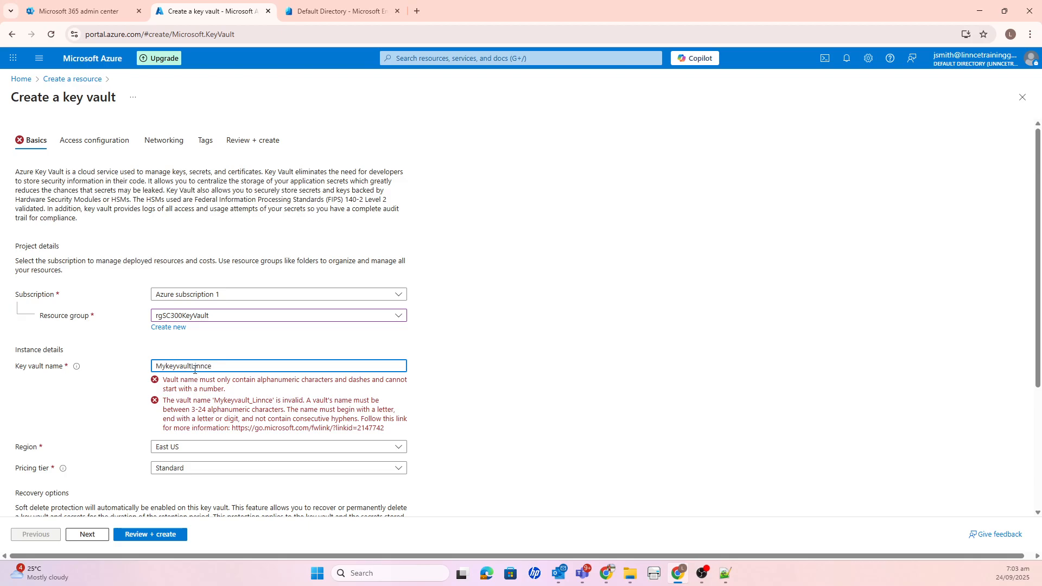
pyautogui.click(194, 366)
pyautogui.press('BackSpace')
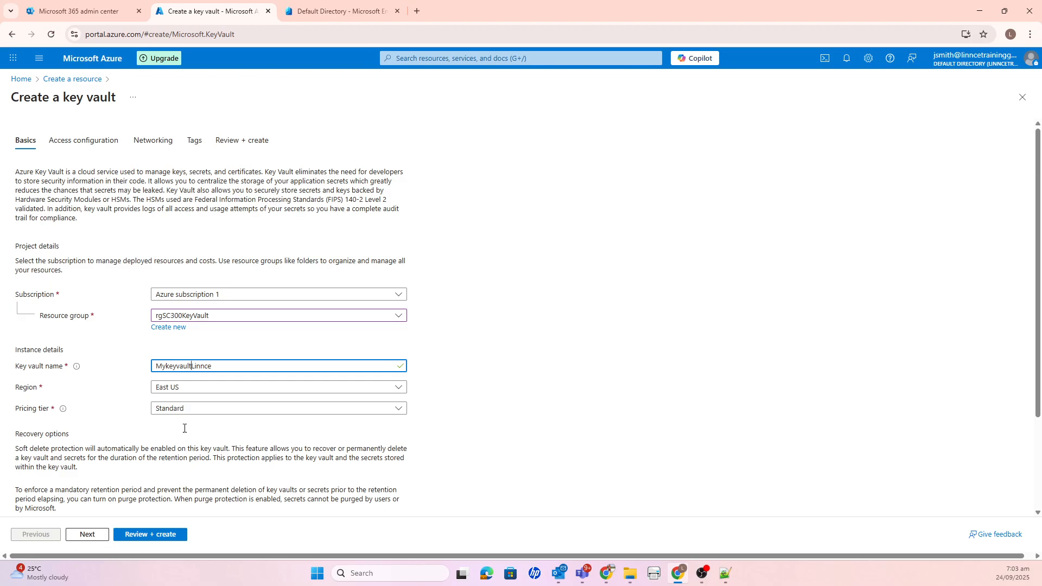
pyautogui.click(210, 411)
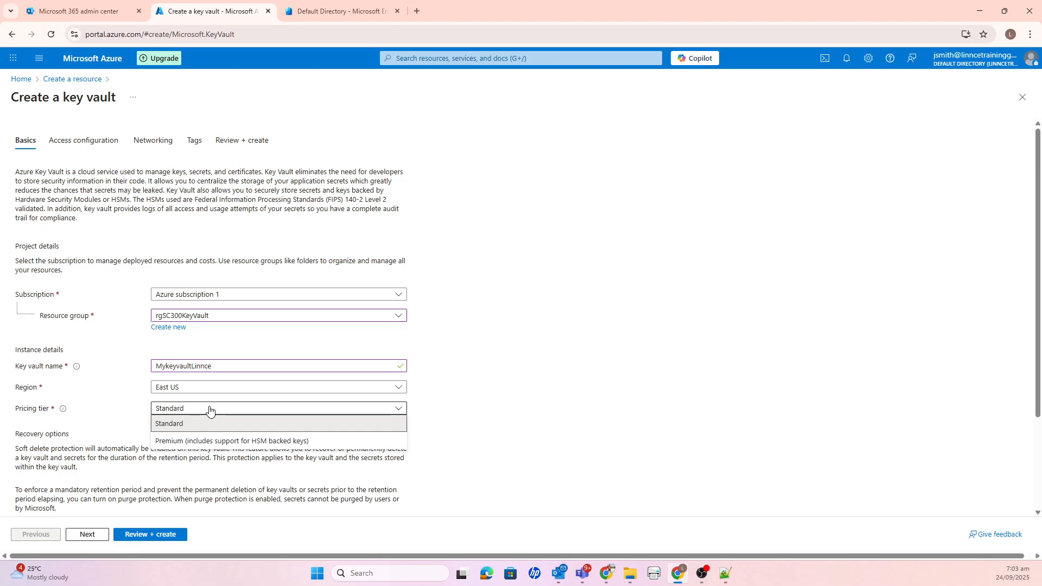
# - In the access configuration, set the permission model to Vault access policy and select the listed user's access policy
pyautogui.click(87, 534)
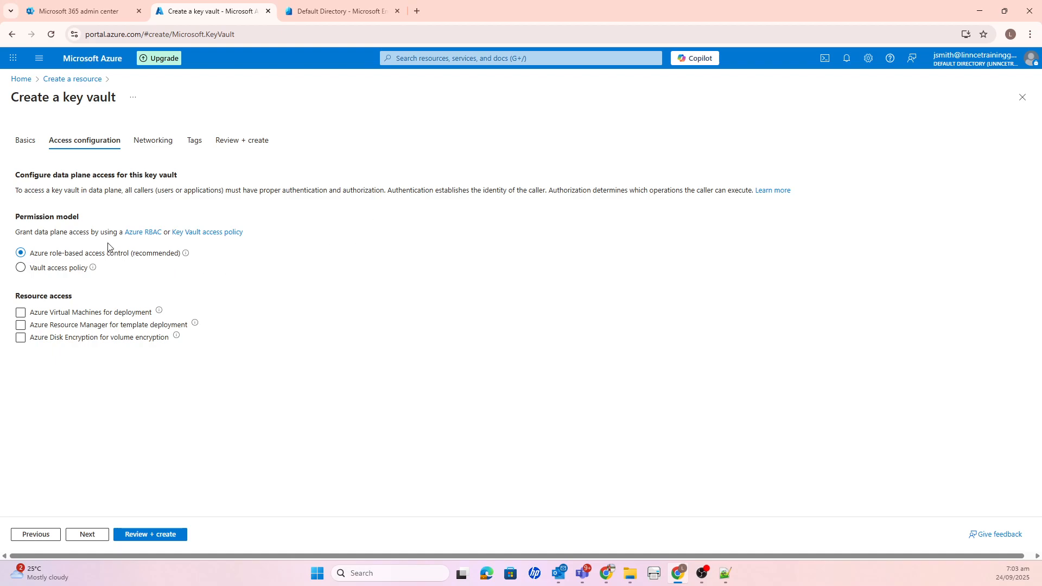
pyautogui.moveTo(189, 258)
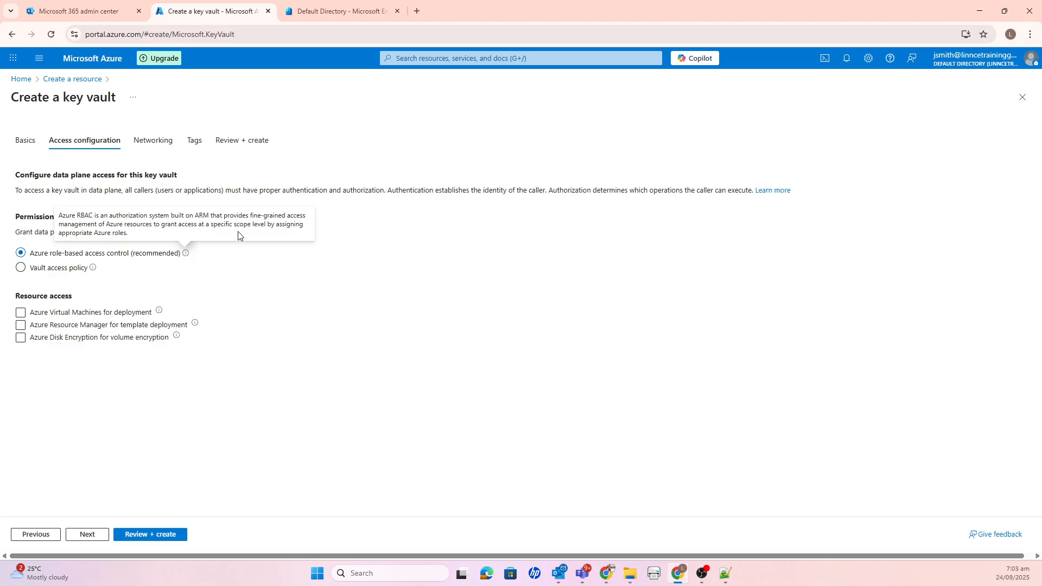
pyautogui.click(22, 268)
pyautogui.moveTo(92, 270)
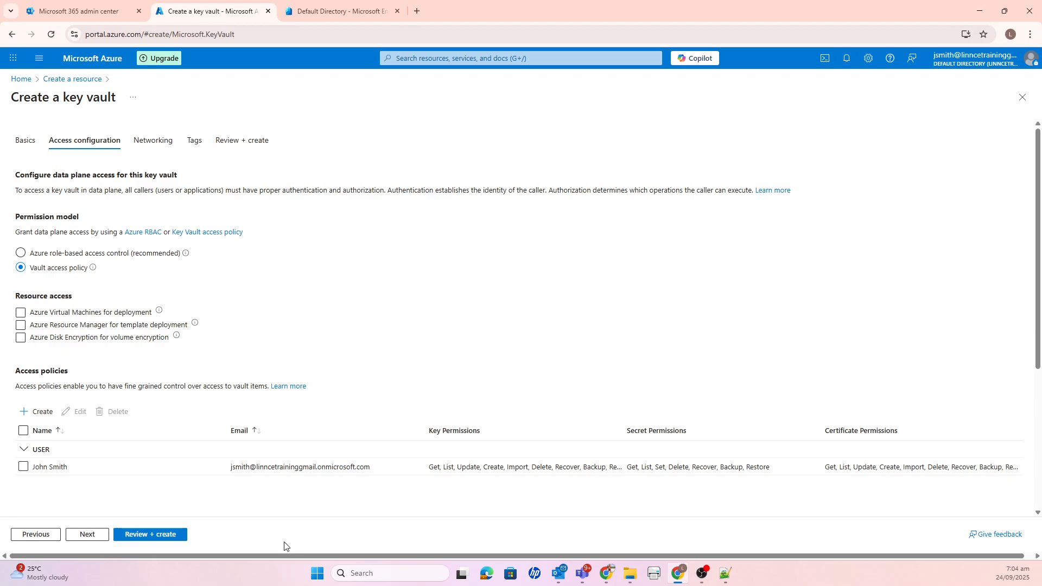
pyautogui.click(24, 468)
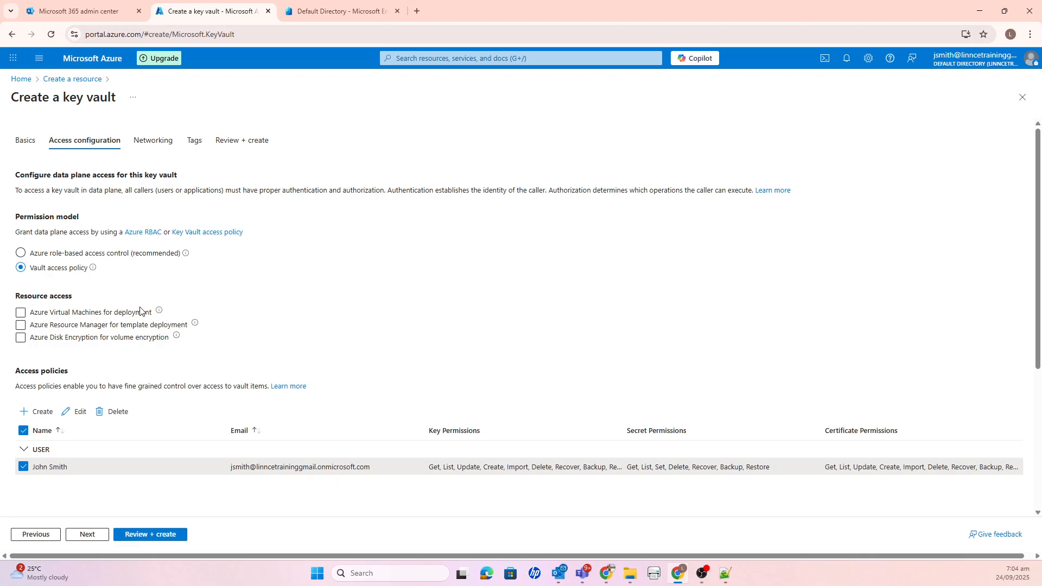
pyautogui.moveTo(159, 314)
pyautogui.scroll(-1, 448, 377)
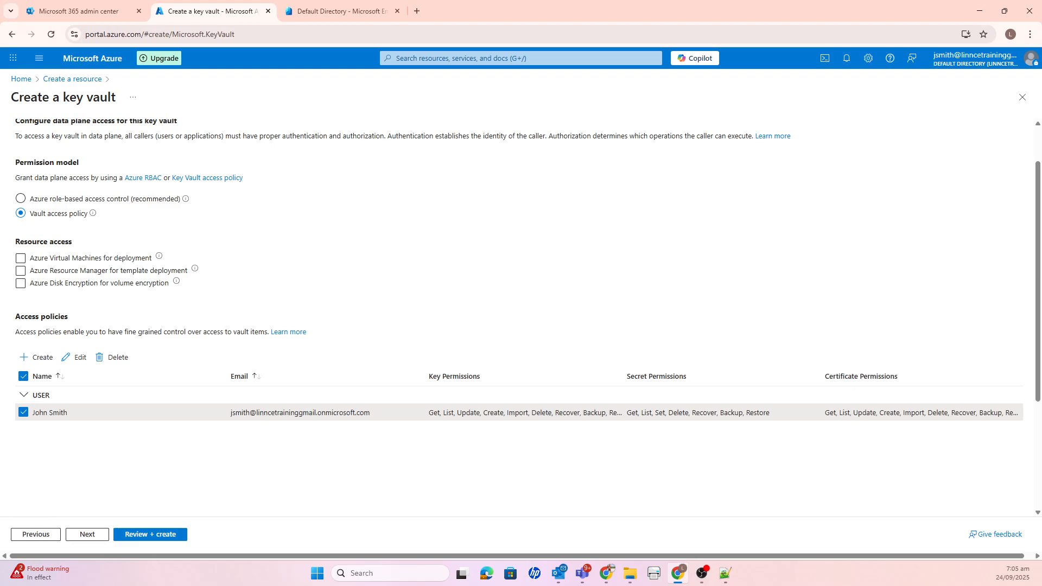
# - Keep public access from all networks, leave the tags empty and create the key vault
pyautogui.click(86, 534)
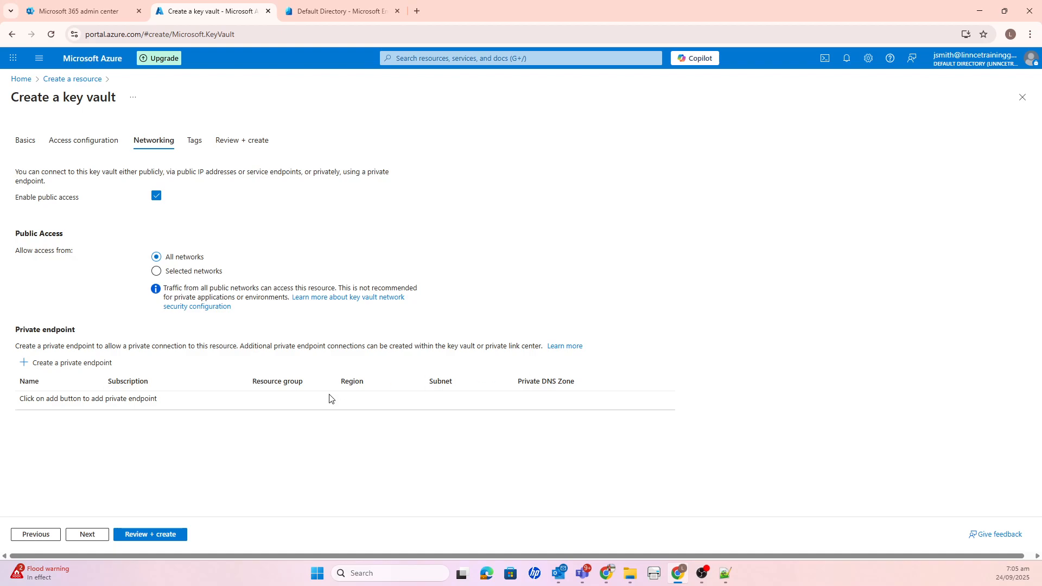
pyautogui.click(96, 536)
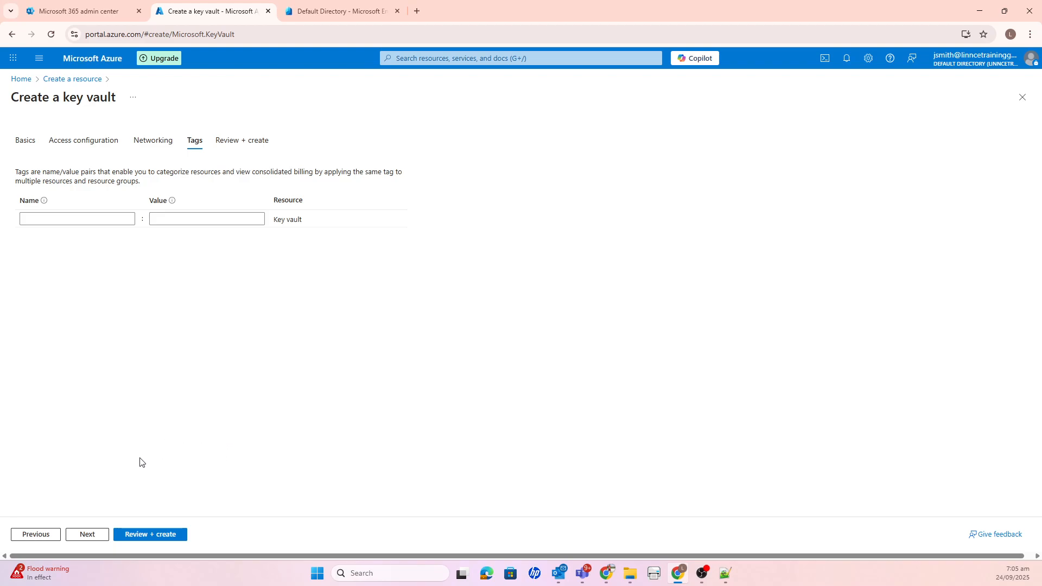
pyautogui.click(96, 536)
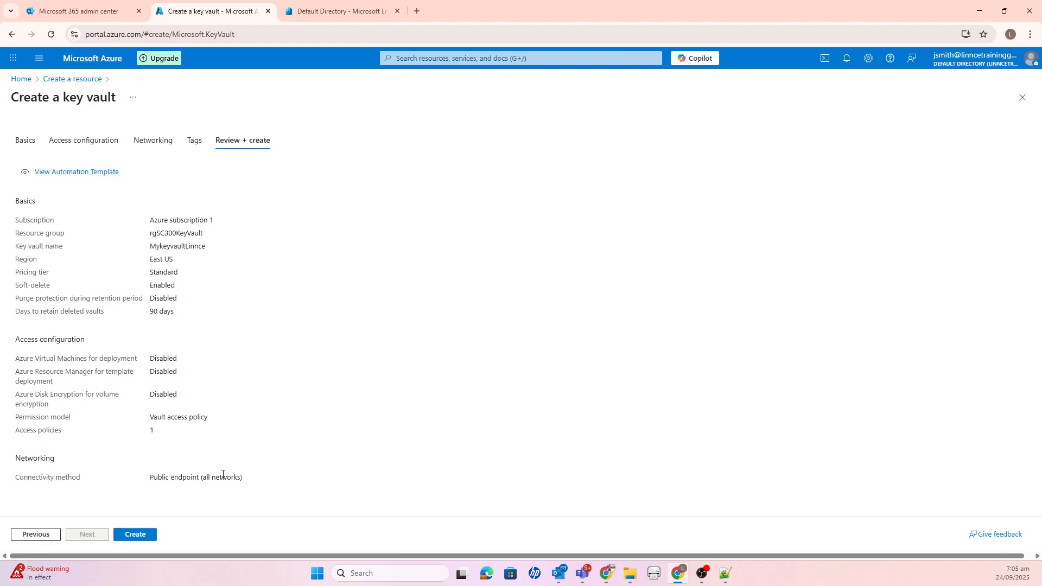
pyautogui.click(145, 535)
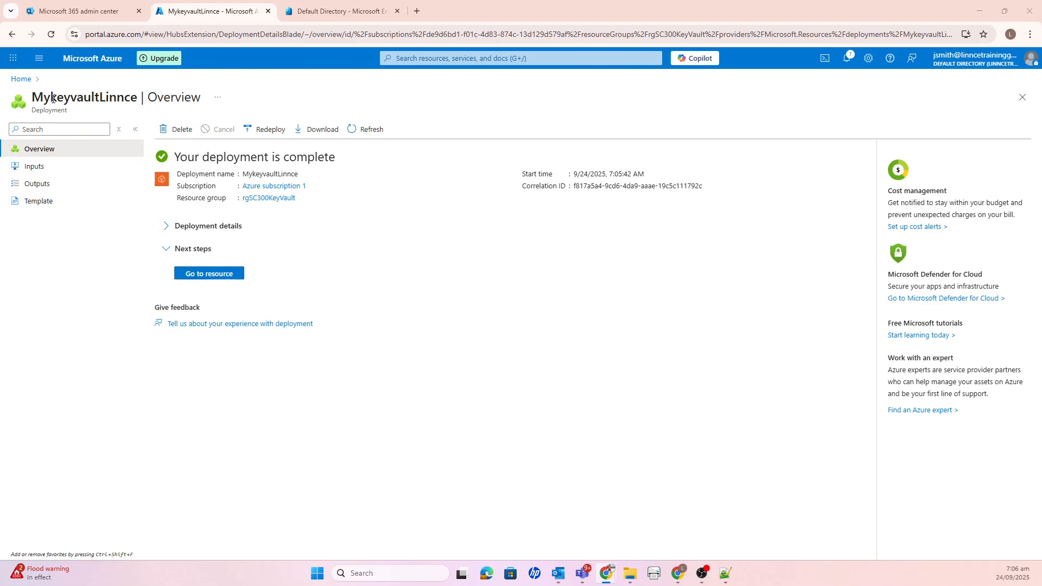
# - Open the MykeyvaultLinnce key vault from the portal's recent resources and display its secrets
pyautogui.click(20, 78)
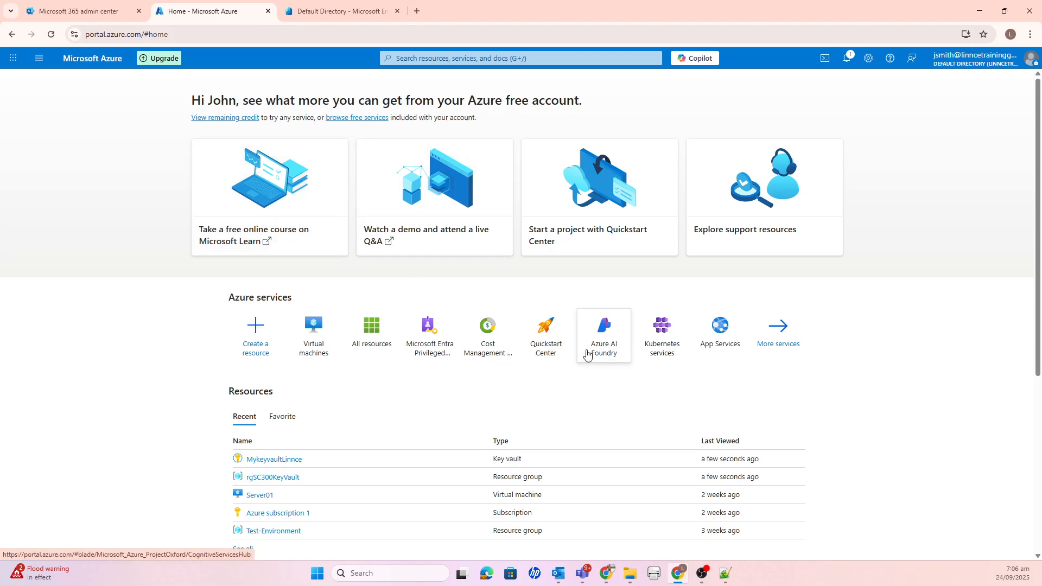
pyautogui.scroll(-1, 293, 474)
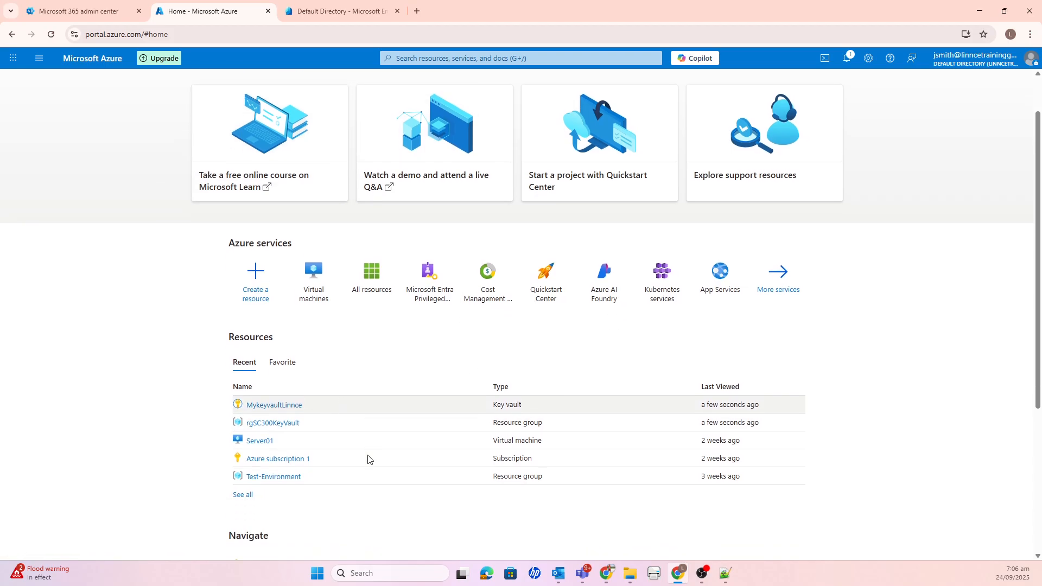
pyautogui.click(284, 406)
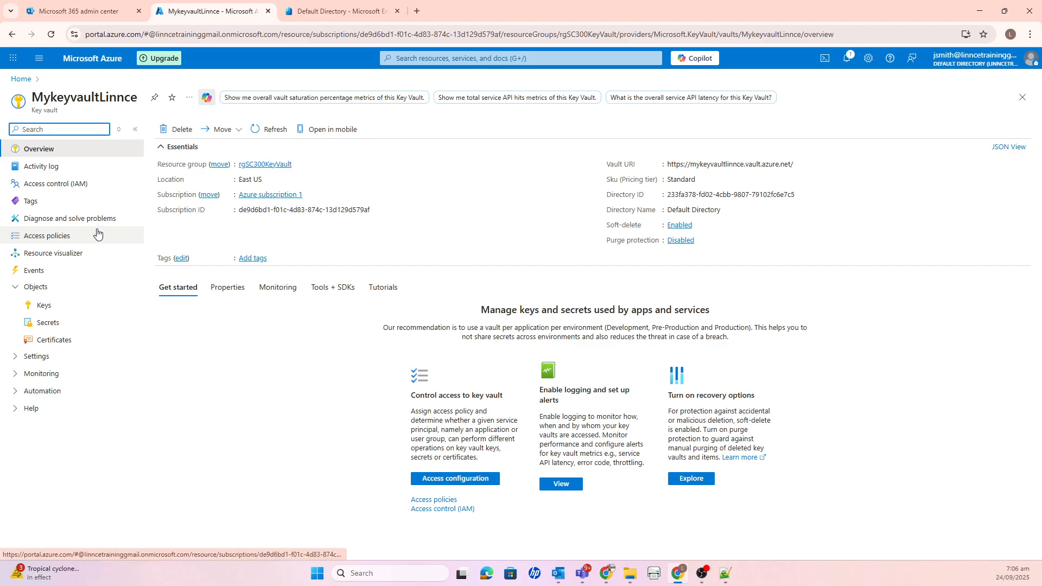
pyautogui.click(52, 329)
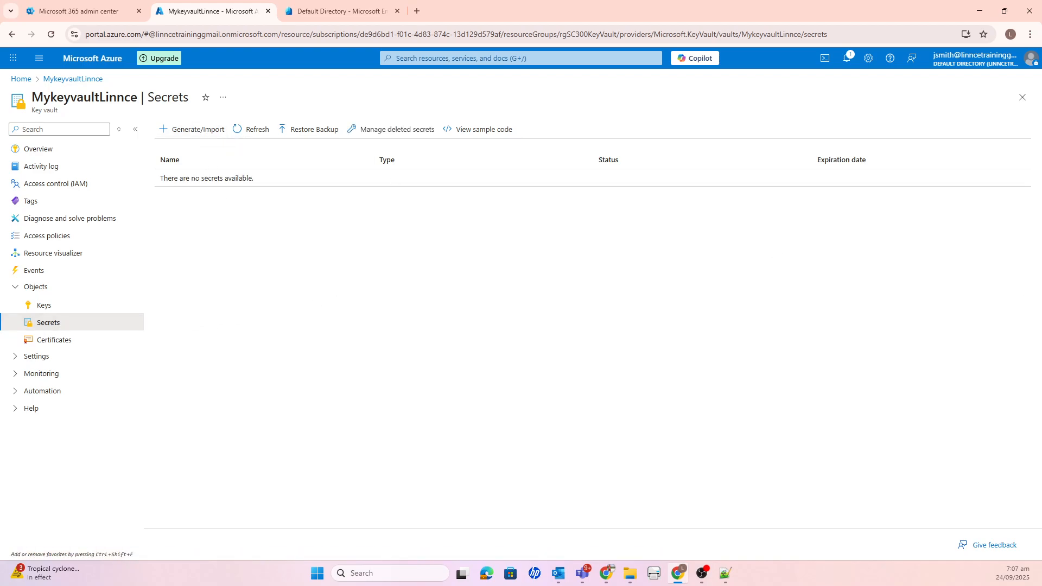
# - Start a new manual secret in the key vault and name it testwebapp
pyautogui.click(200, 130)
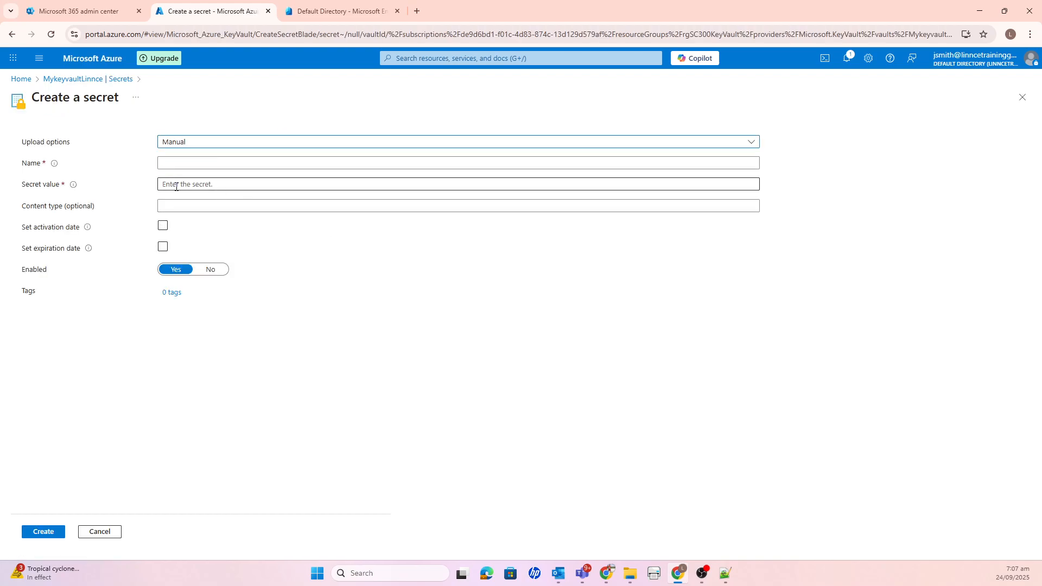
pyautogui.click(192, 161)
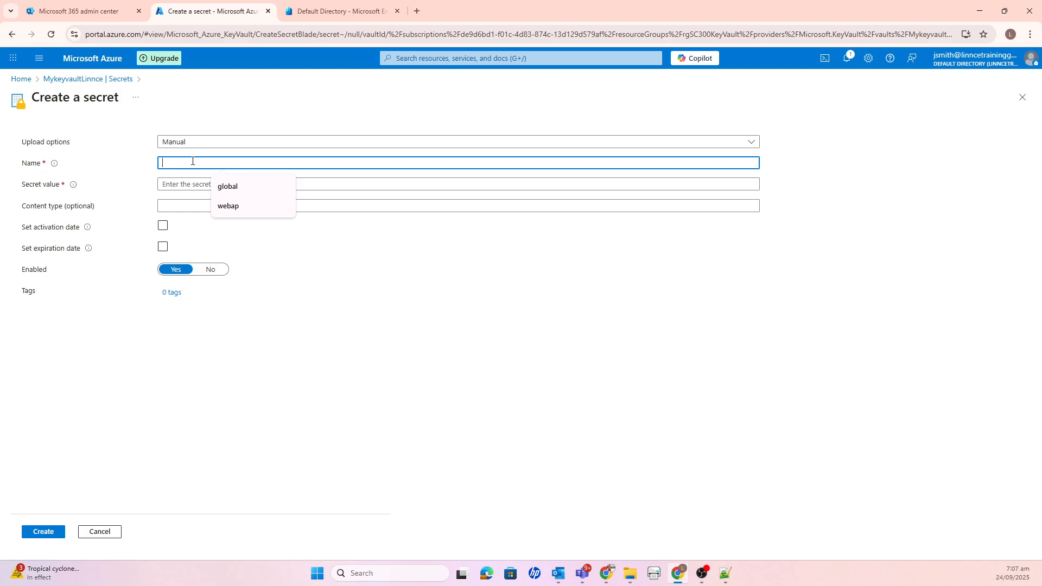
pyautogui.write('testweb')
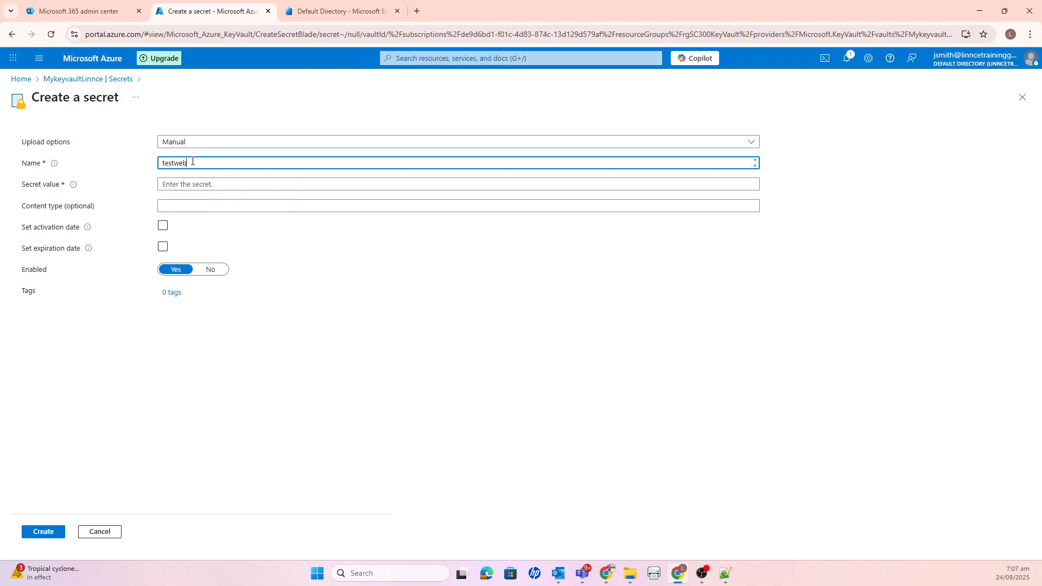
pyautogui.write('app')
# - Paste the secret value for the testwebapp secret
pyautogui.click(197, 183)
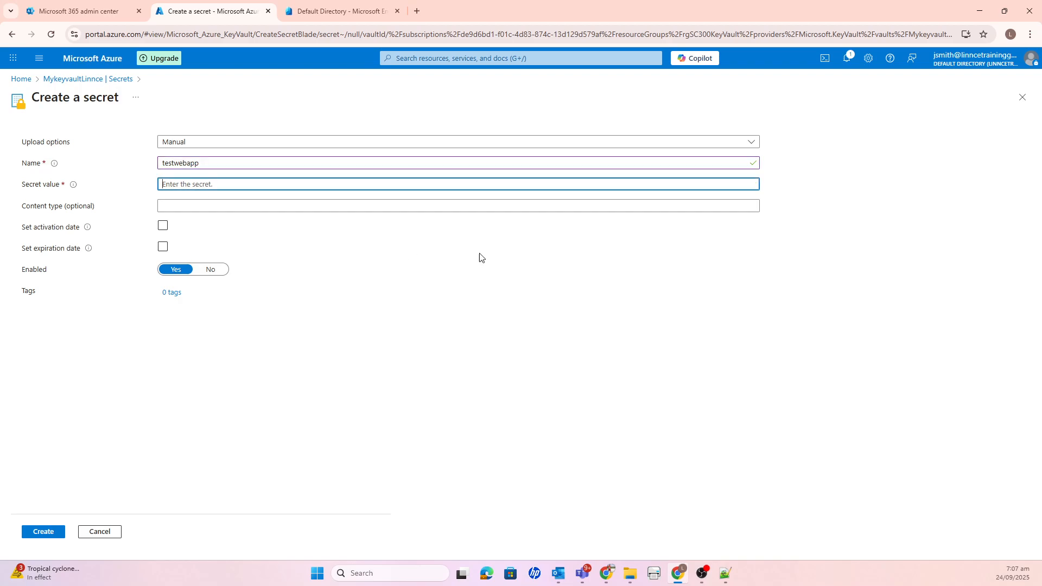
pyautogui.click(725, 573)
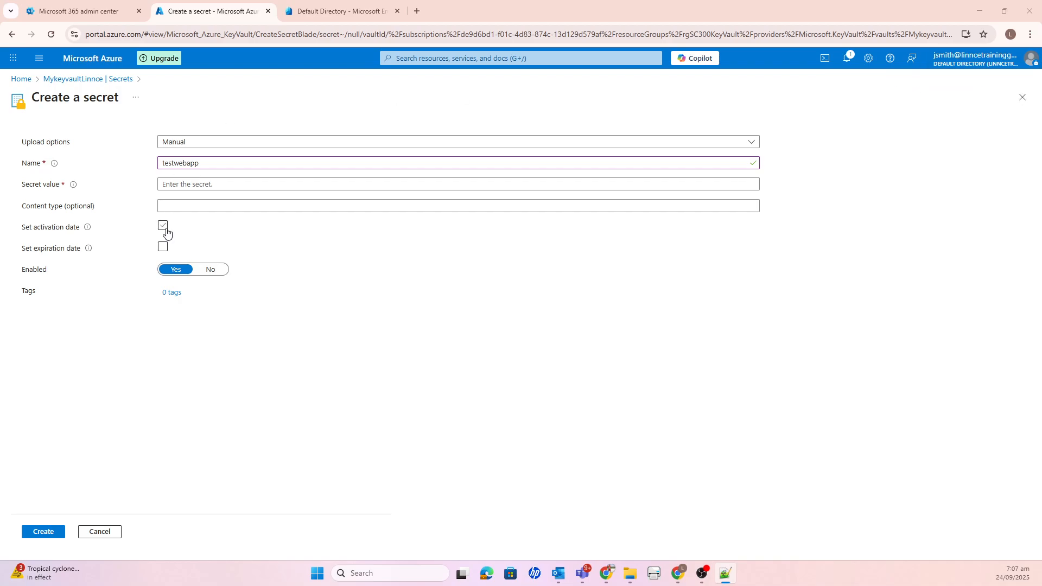
pyautogui.click(200, 184)
pyautogui.hotkey('ctrl', 'v')
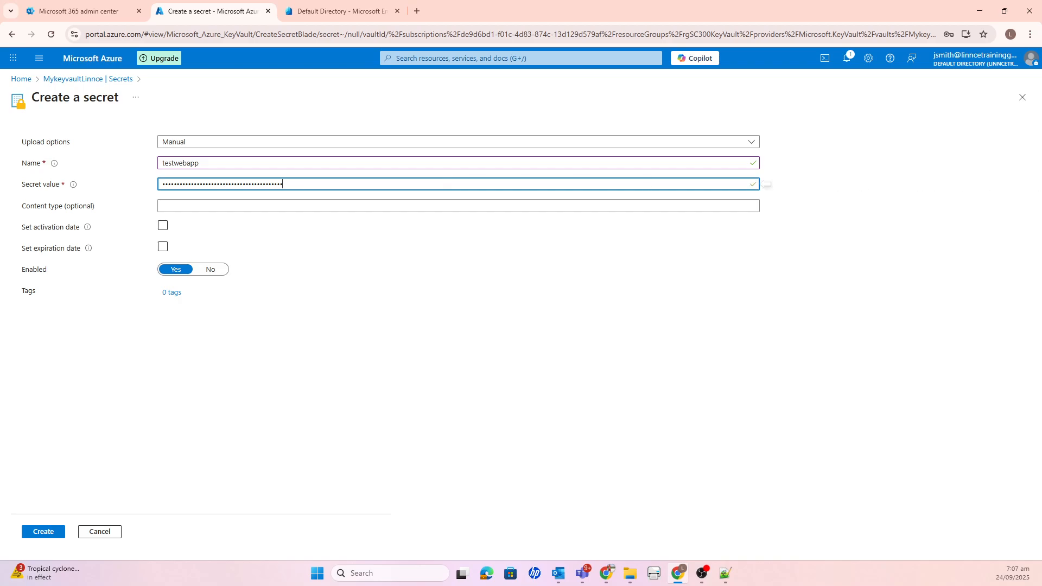
pyautogui.hotkey('alt', 'Tab')
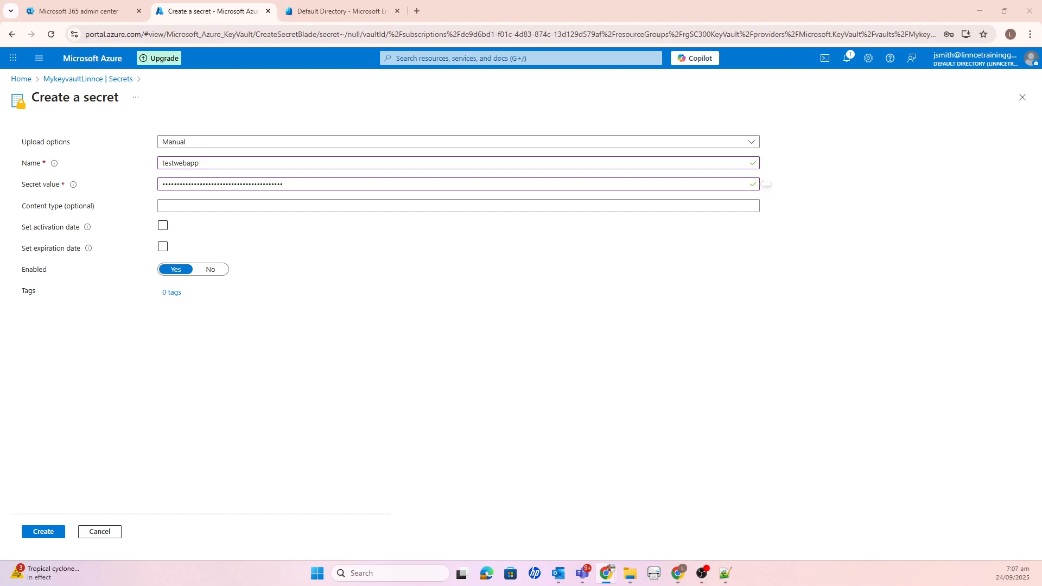
# - Create the testwebapp secret and dismiss the browser's offer to save the password
pyautogui.click(162, 226)
pyautogui.click(41, 533)
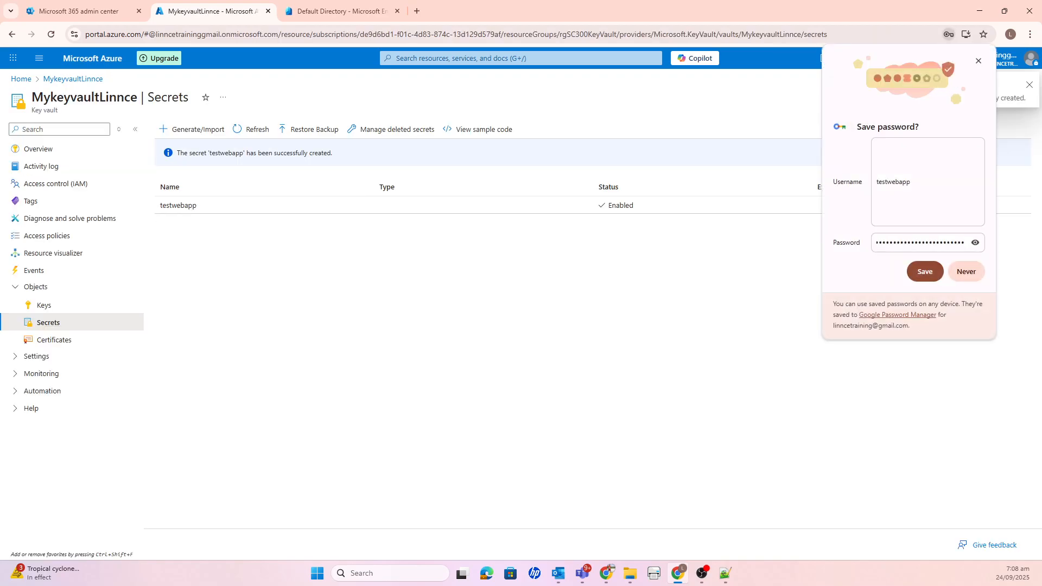
pyautogui.click(978, 61)
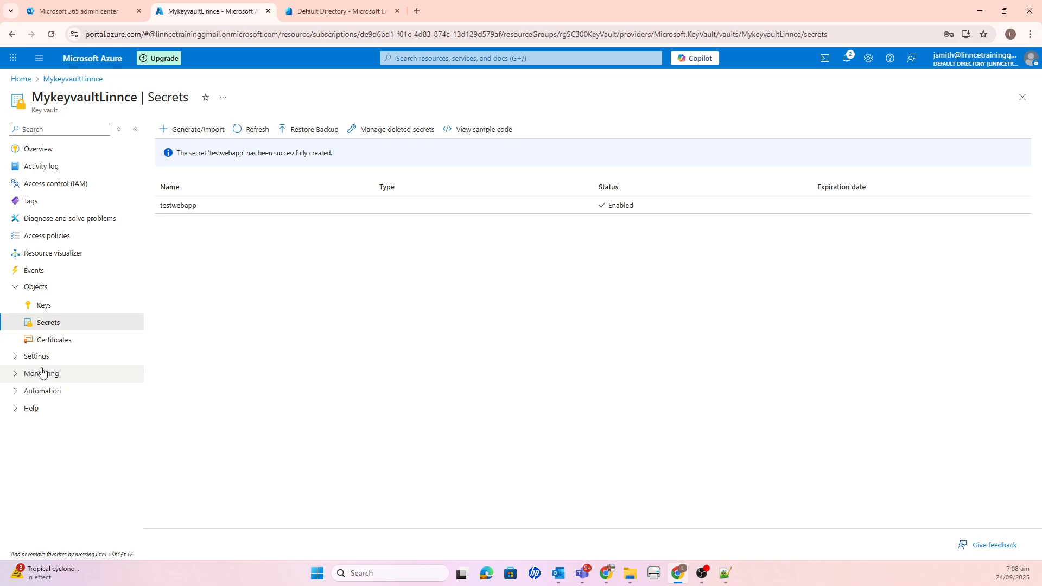
# - Start a new access policy for the MykeyvaultLinnce vault and set its permissions from the Secret Management template
pyautogui.click(54, 237)
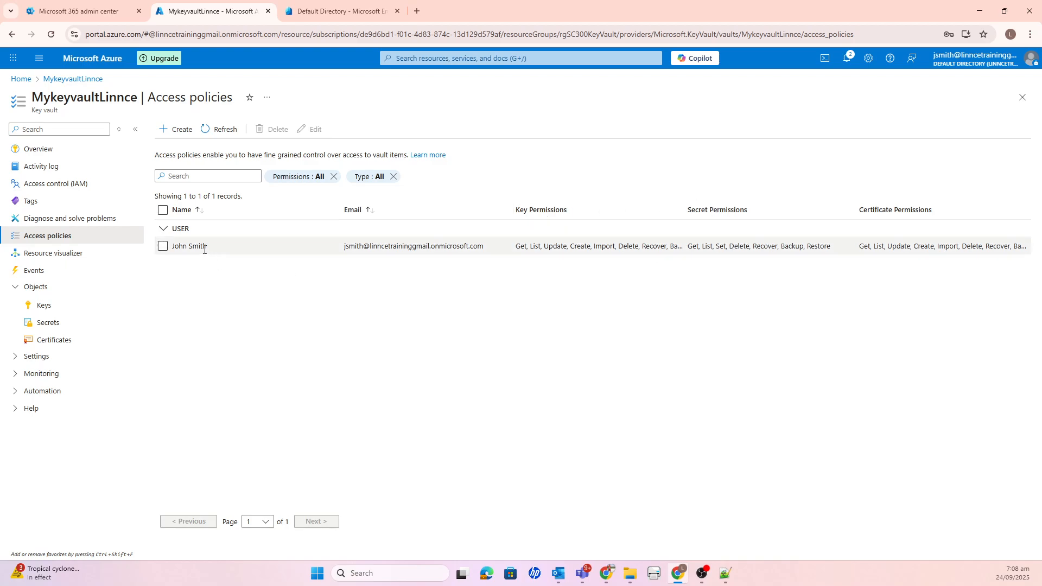
pyautogui.click(163, 247)
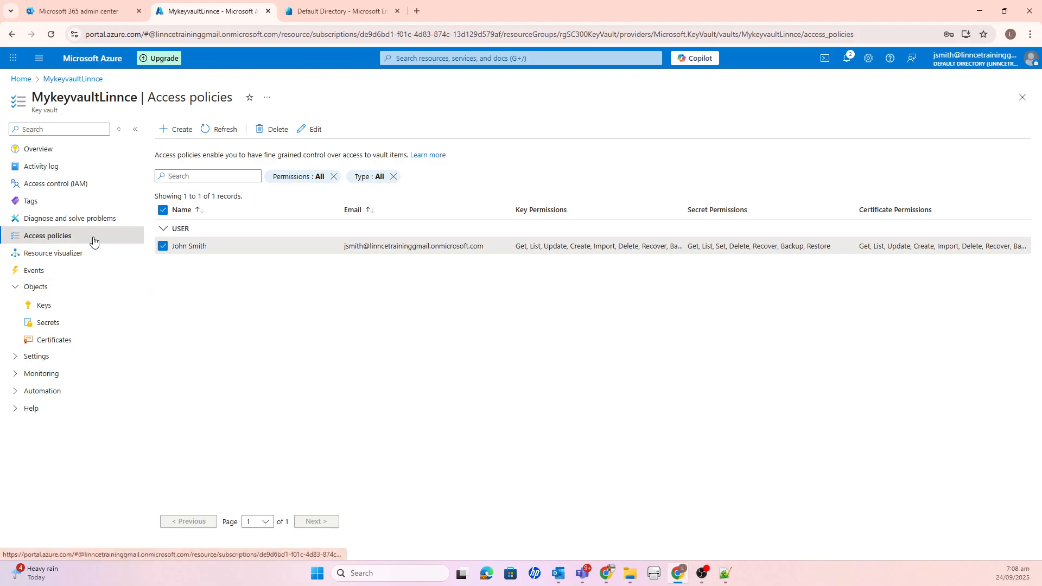
pyautogui.click(175, 130)
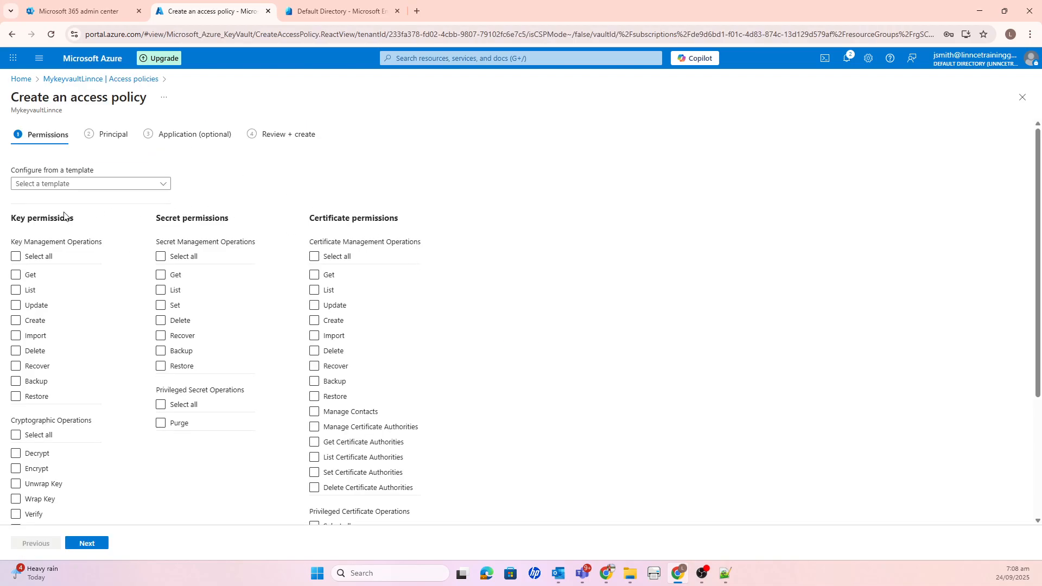
pyautogui.click(162, 185)
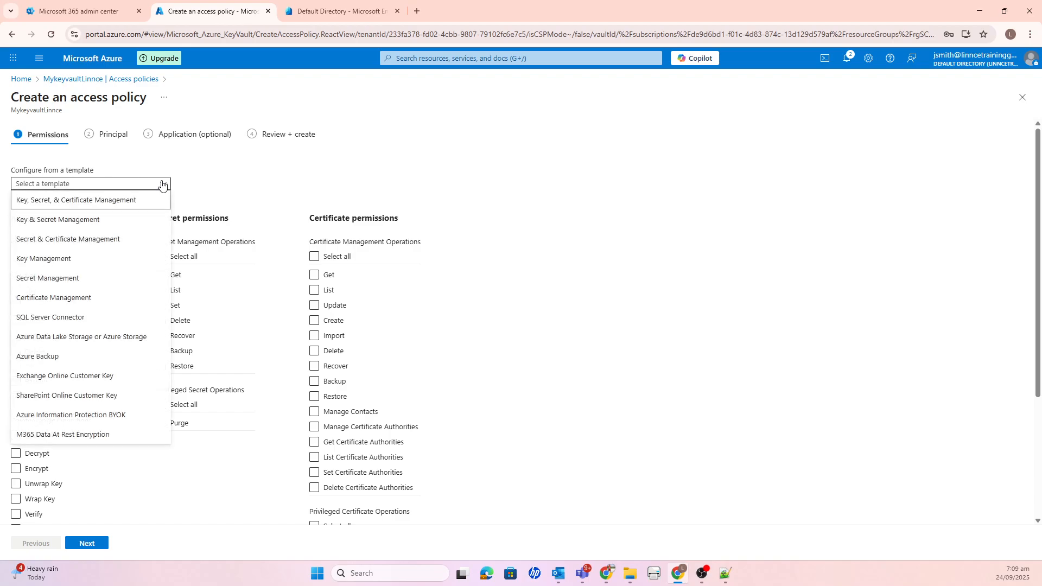
pyautogui.click(73, 279)
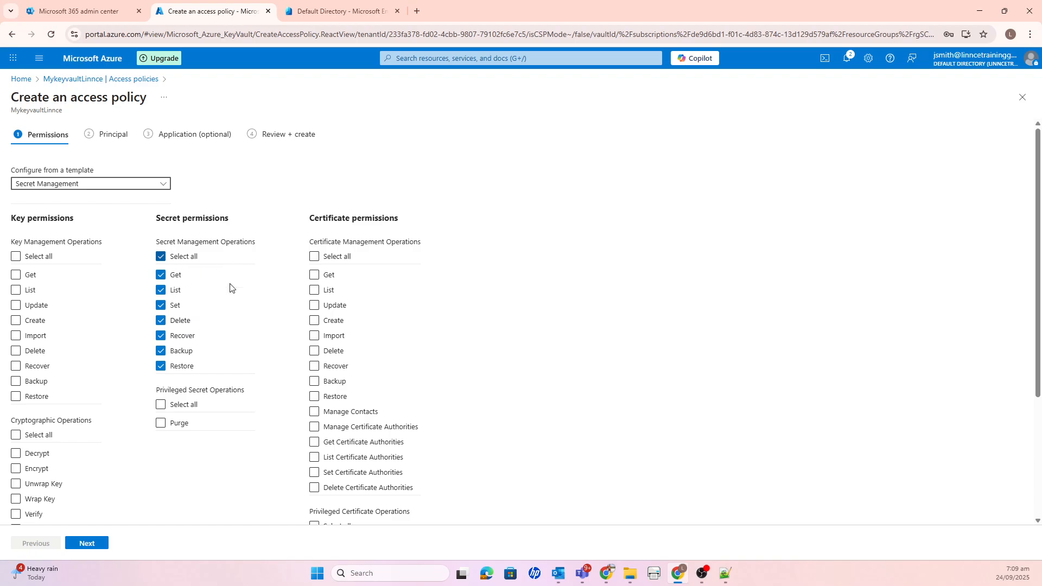
pyautogui.scroll(-1, 180, 470)
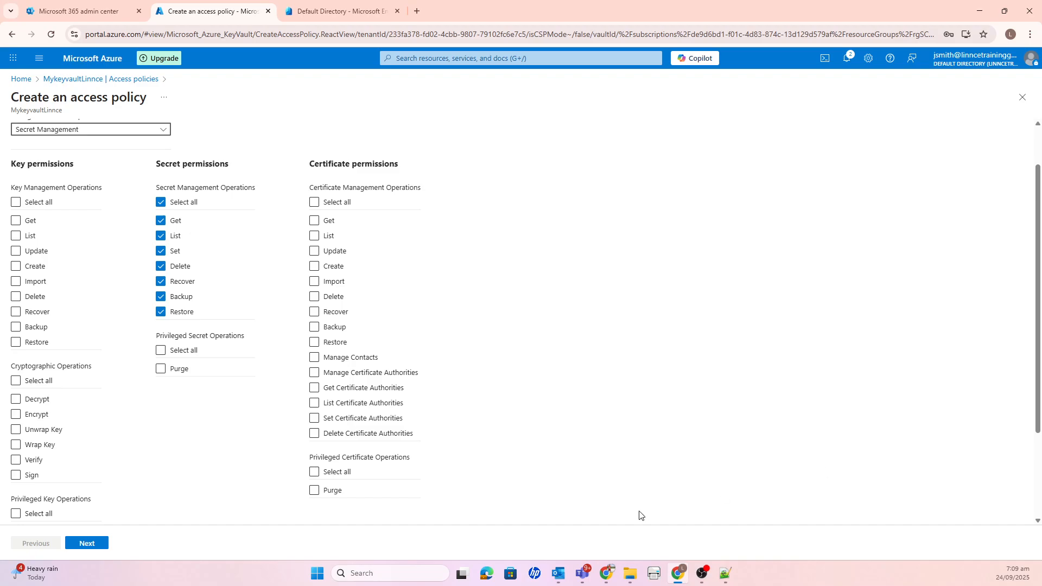
pyautogui.click(82, 542)
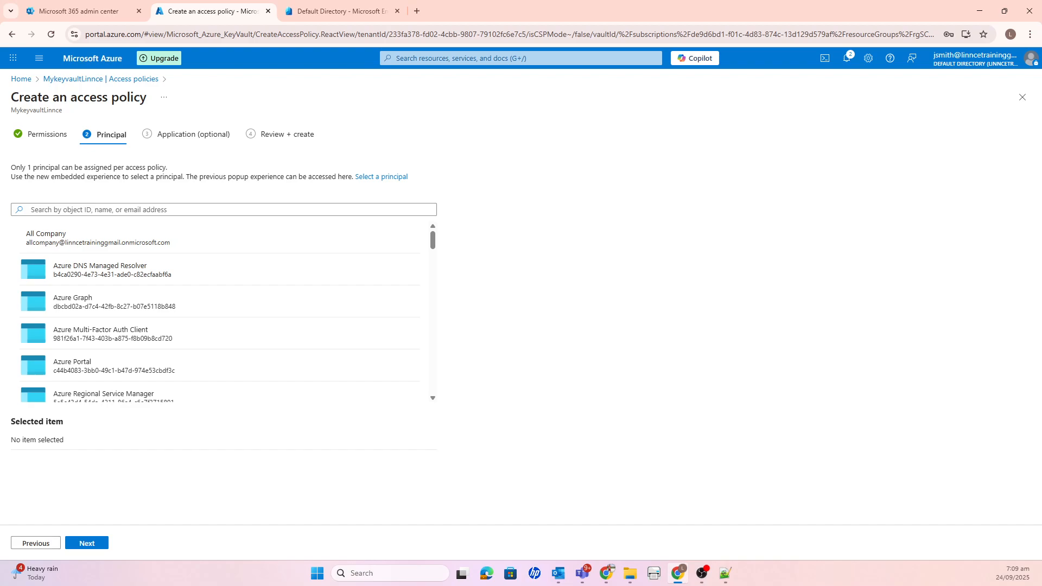
# - Search the principals for server, assign Server01 as the policy's principal and create the access policy
pyautogui.click(107, 211)
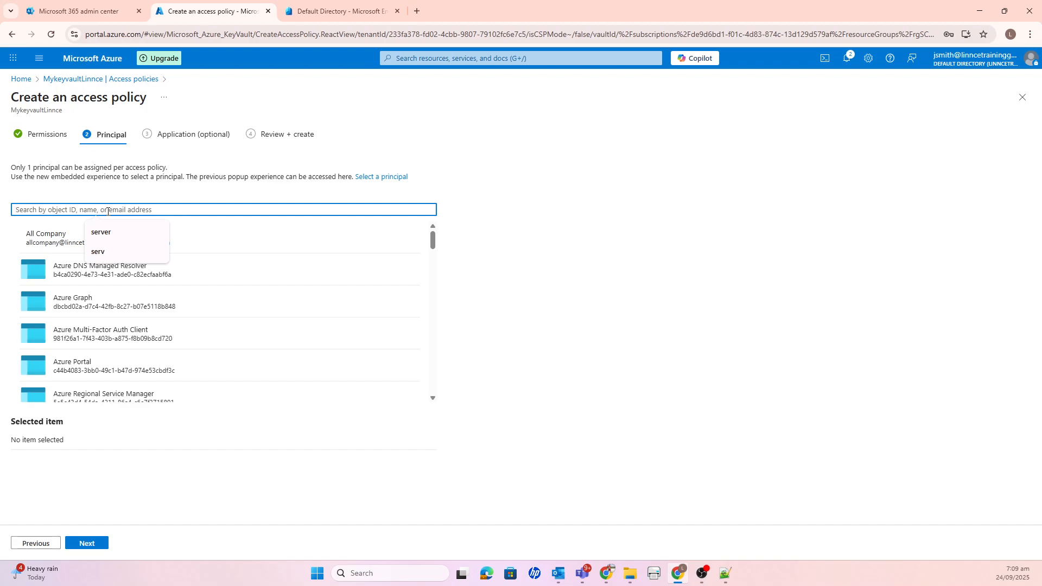
pyautogui.write('server')
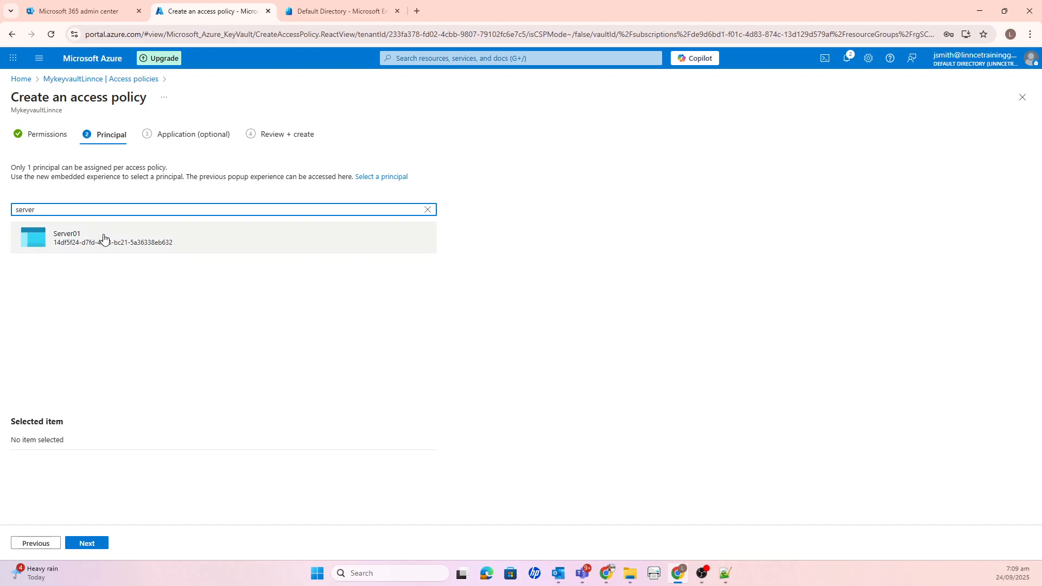
pyautogui.click(103, 239)
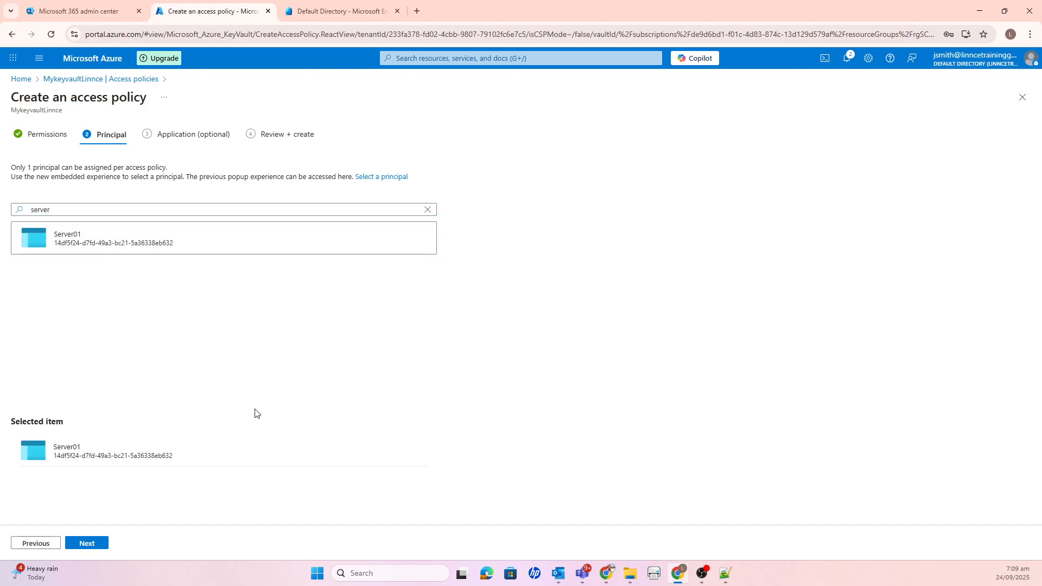
pyautogui.click(96, 547)
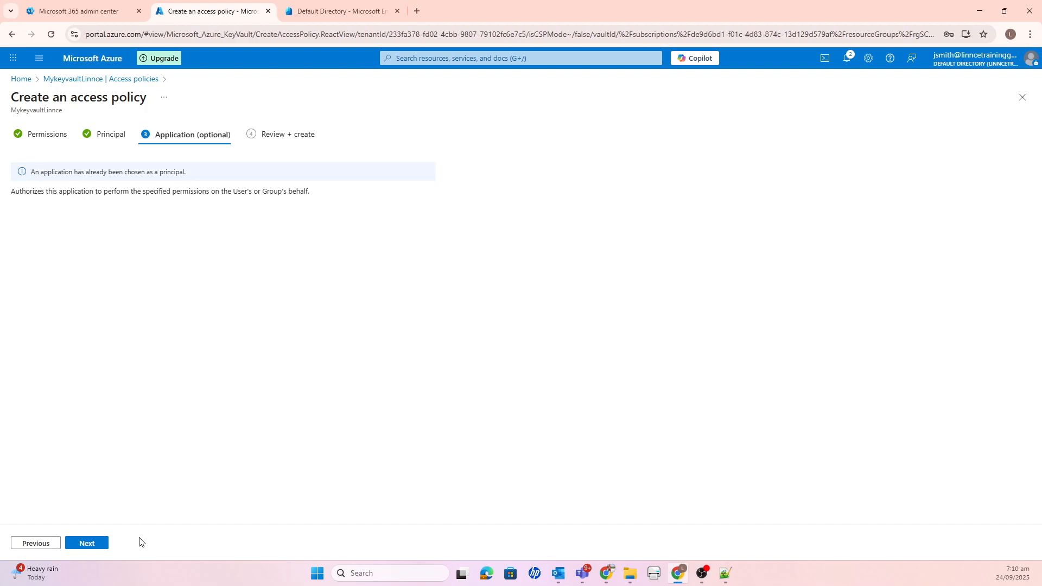
pyautogui.click(87, 543)
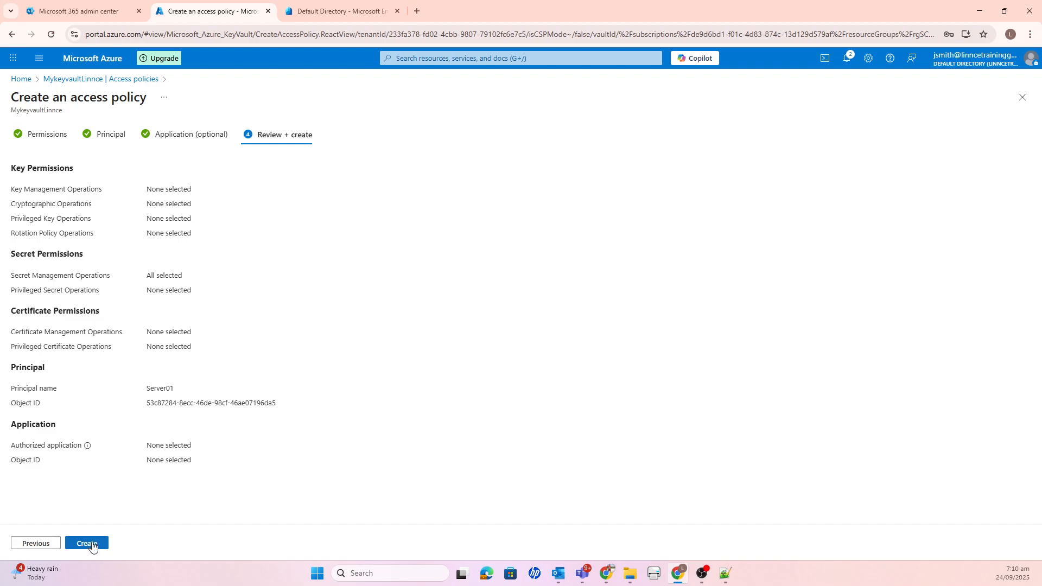
pyautogui.click(92, 545)
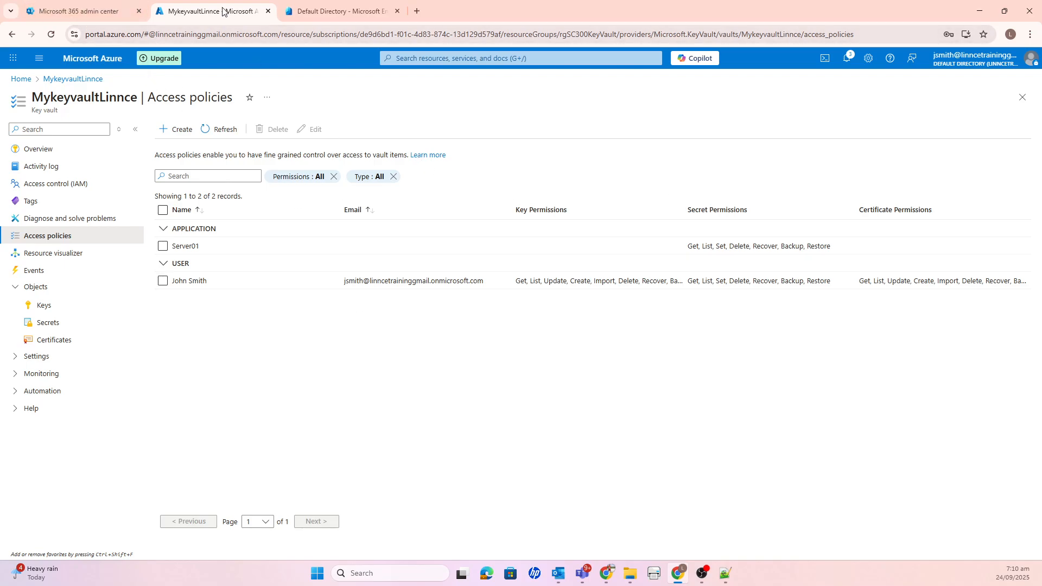
# - Open the Server01 virtual machine from the portal's recent resources and start it
pyautogui.click(21, 79)
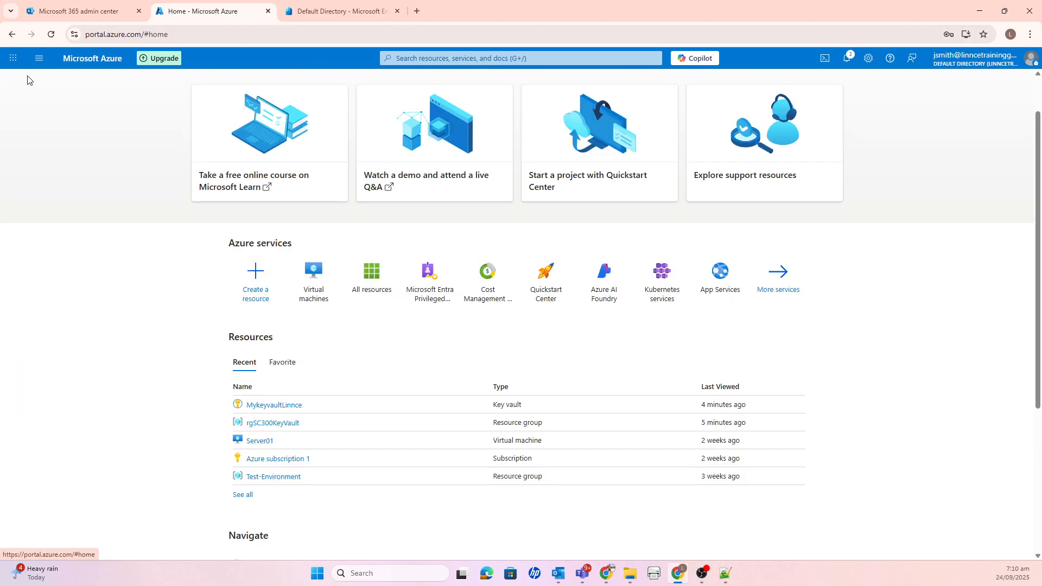
pyautogui.click(260, 440)
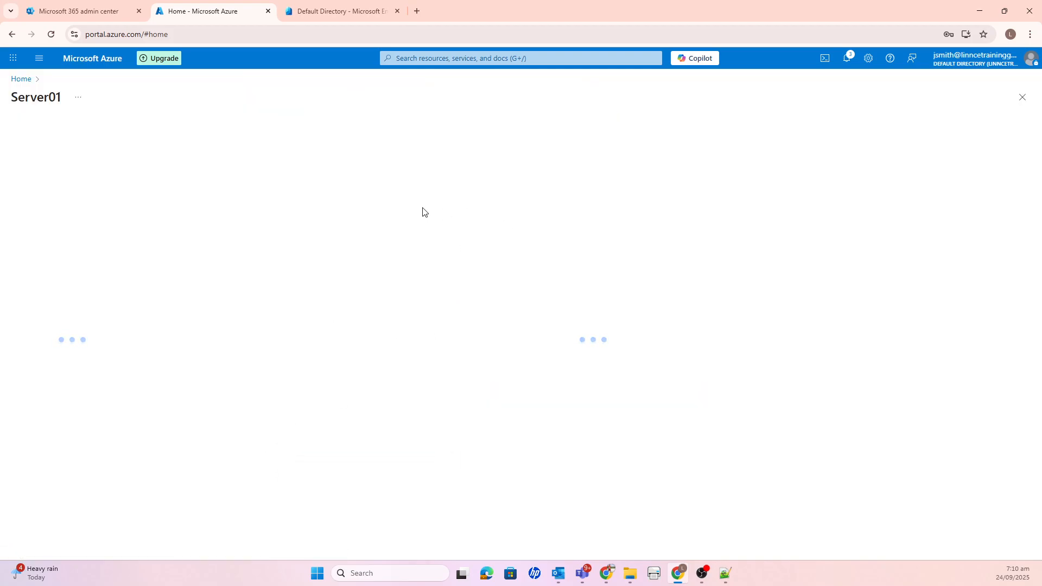
pyautogui.click(850, 56)
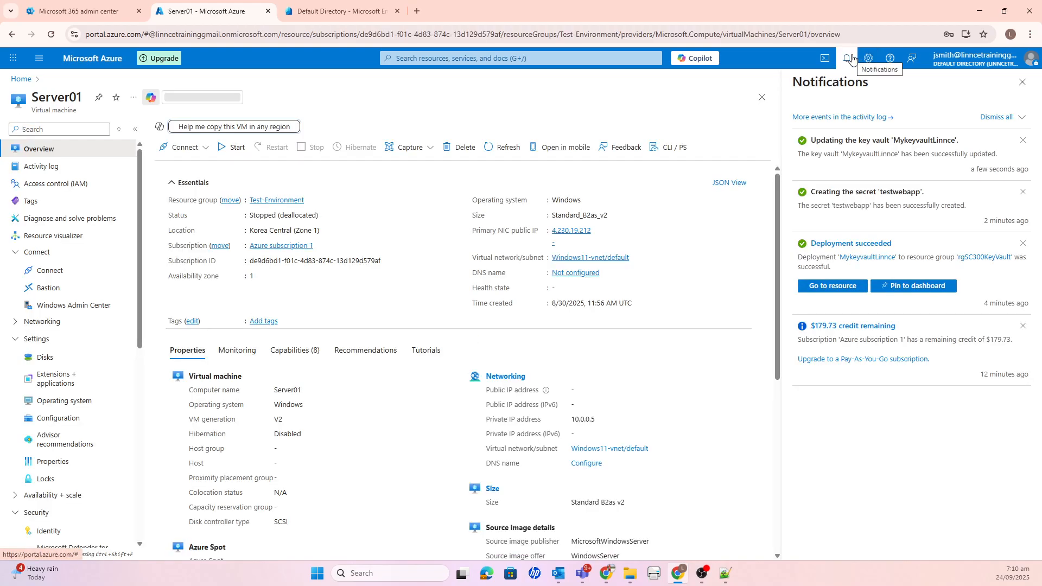
pyautogui.click(852, 58)
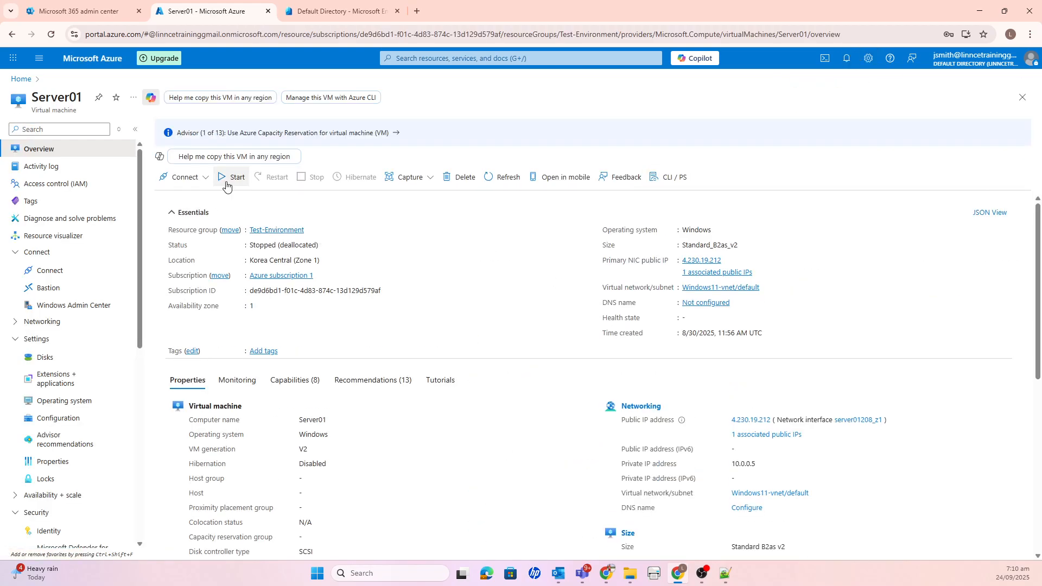
pyautogui.click(233, 177)
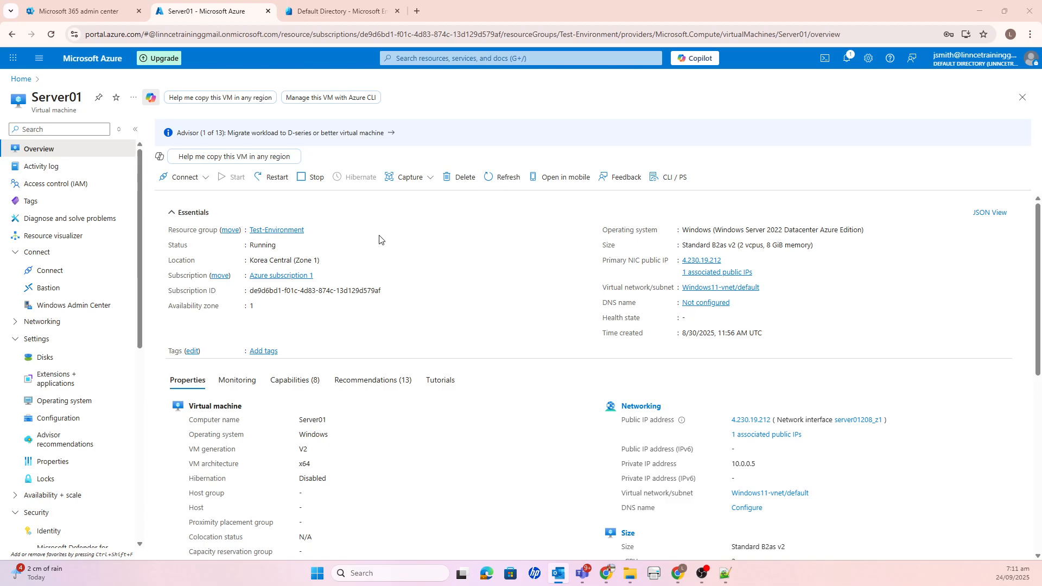
# - Open the Connect page of Server01 and switch to its Remote Desktop session
pyautogui.click(204, 179)
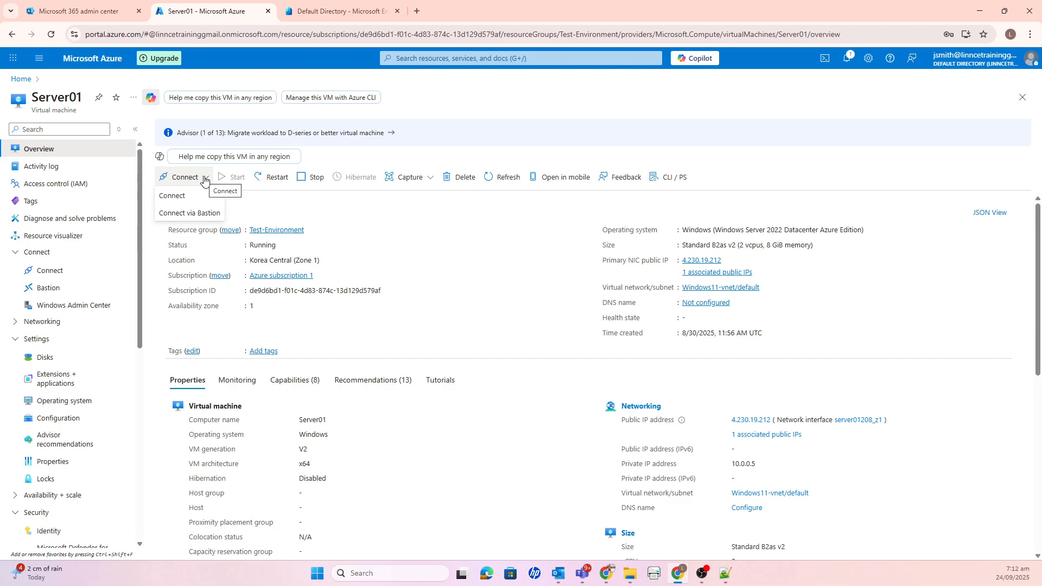
pyautogui.click(179, 195)
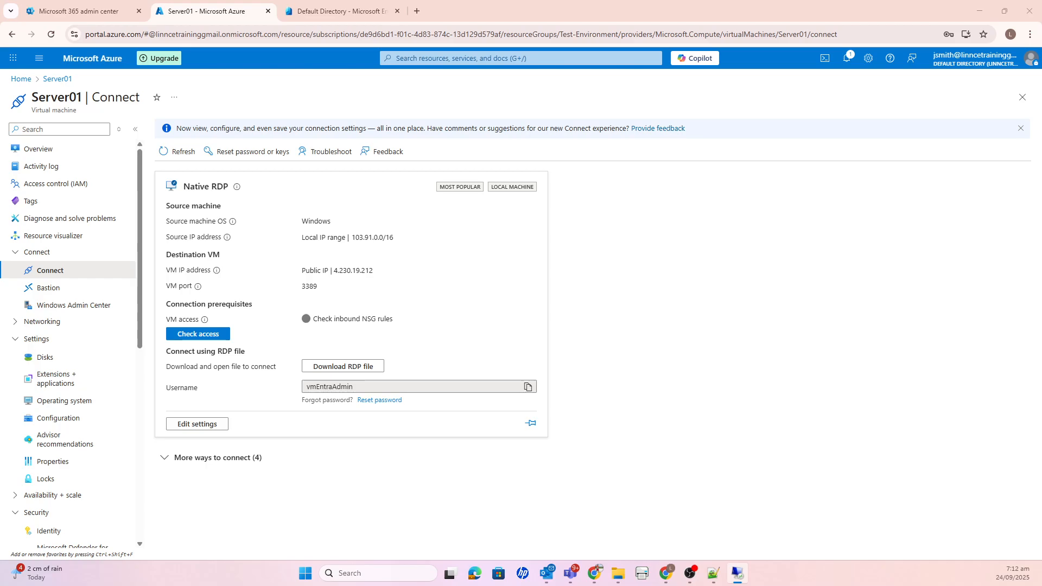
pyautogui.hotkey('alt', 'Tab')
pyautogui.hotkey('alt', 'Tab')
pyautogui.hotkey('alt', 'Tab')
pyautogui.hotkey('alt', 'Tab')
pyautogui.hotkey('alt', 'Tab')
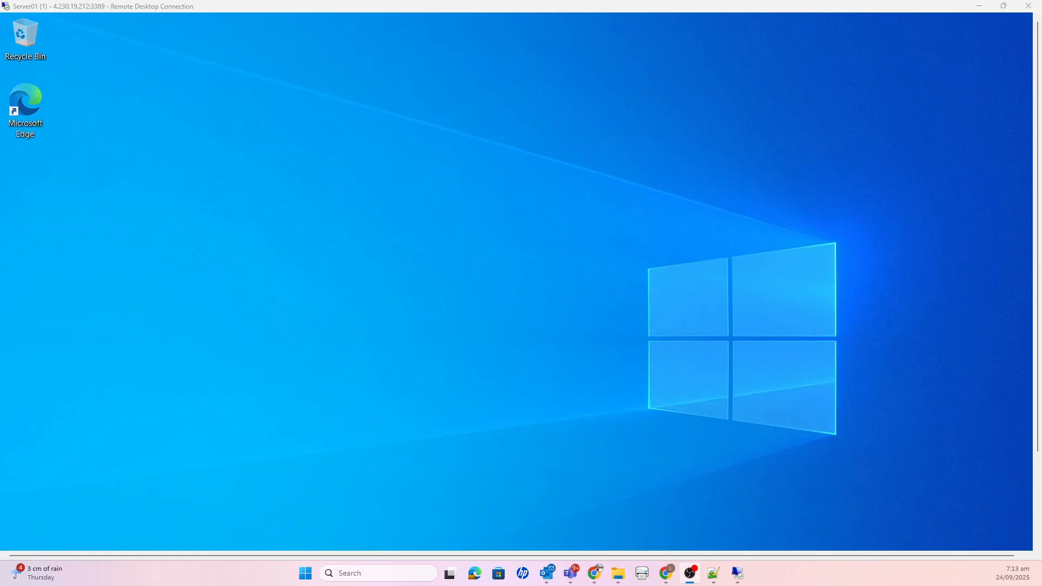
# - Dismiss the Windows Admin Center and Azure Arc message of Server Manager in the Server01 remote session
pyautogui.click(945, 339)
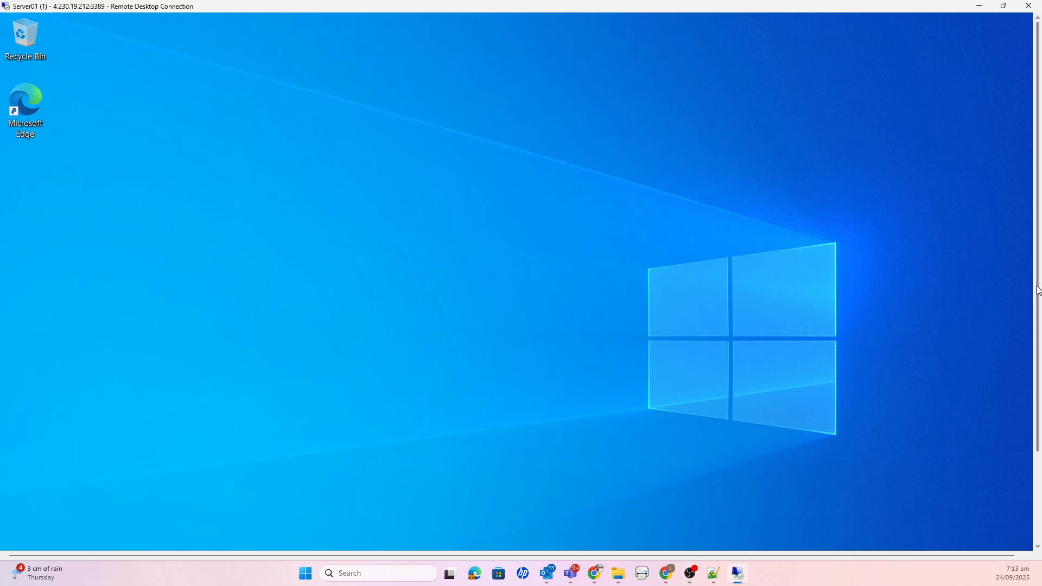
pyautogui.moveTo(1037, 287); pyautogui.dragTo(1037, 382)
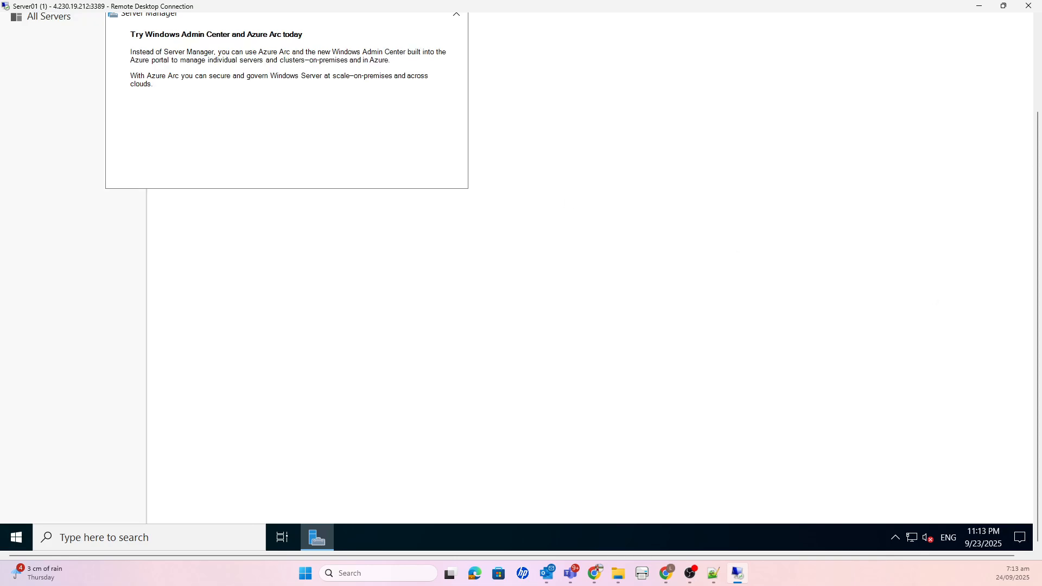
pyautogui.moveTo(1037, 244); pyautogui.dragTo(1037, 154)
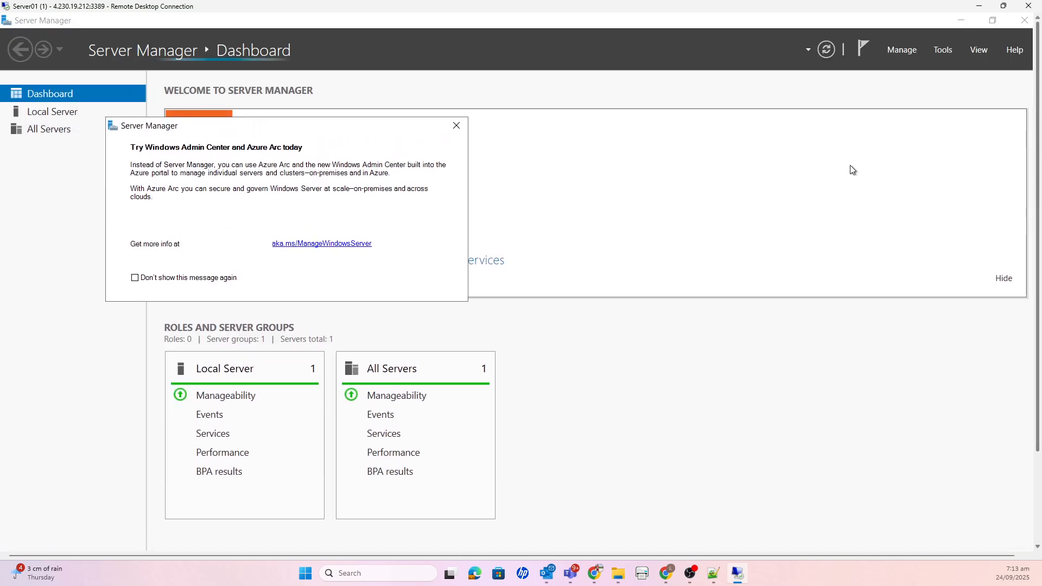
pyautogui.click(456, 126)
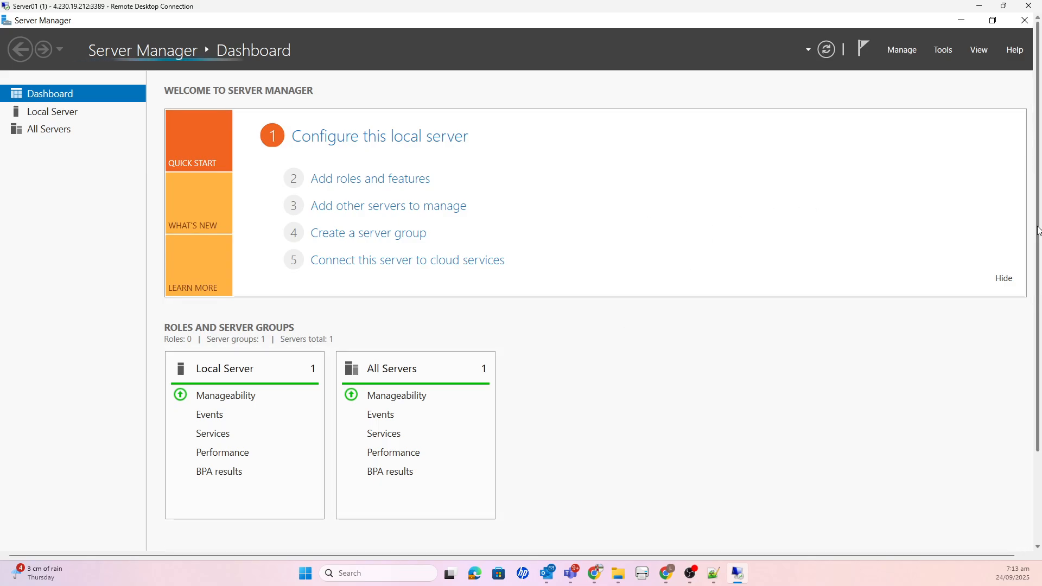
# - Search for powersh on Server01 and run Windows PowerShell ISE as administrator
pyautogui.moveTo(1037, 234); pyautogui.dragTo(1038, 331)
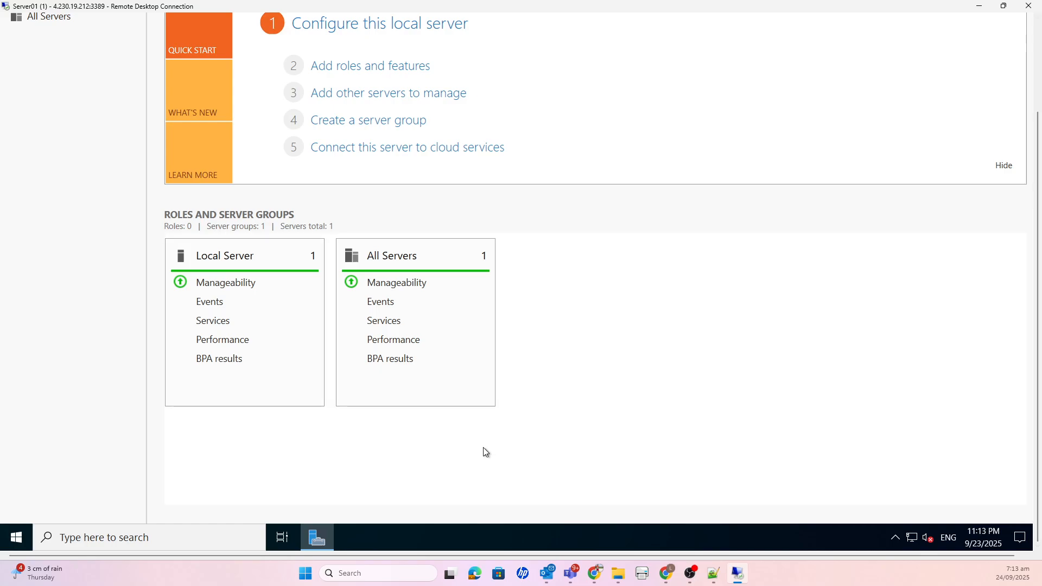
pyautogui.click(186, 538)
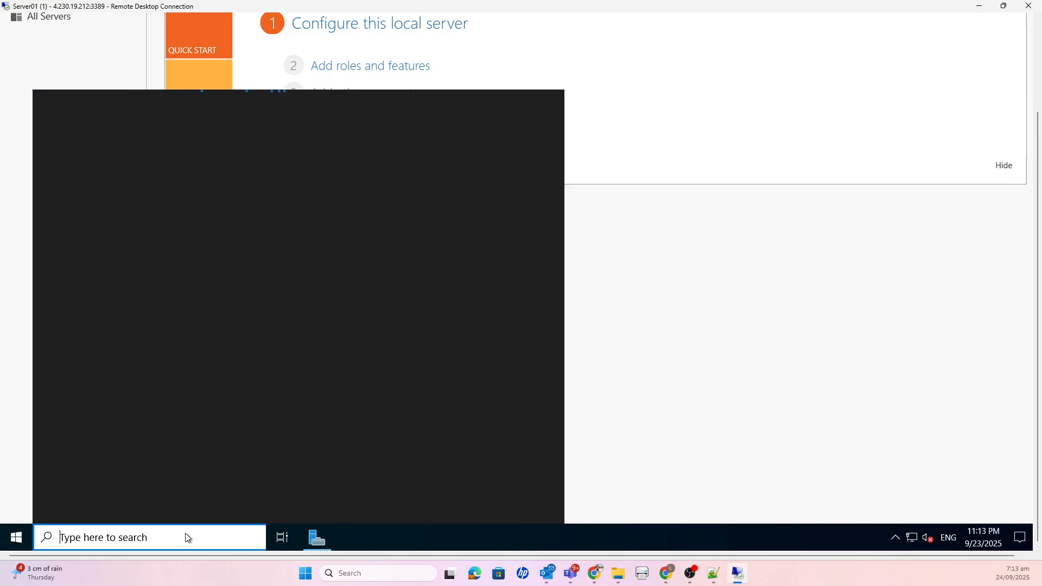
pyautogui.write('powersh')
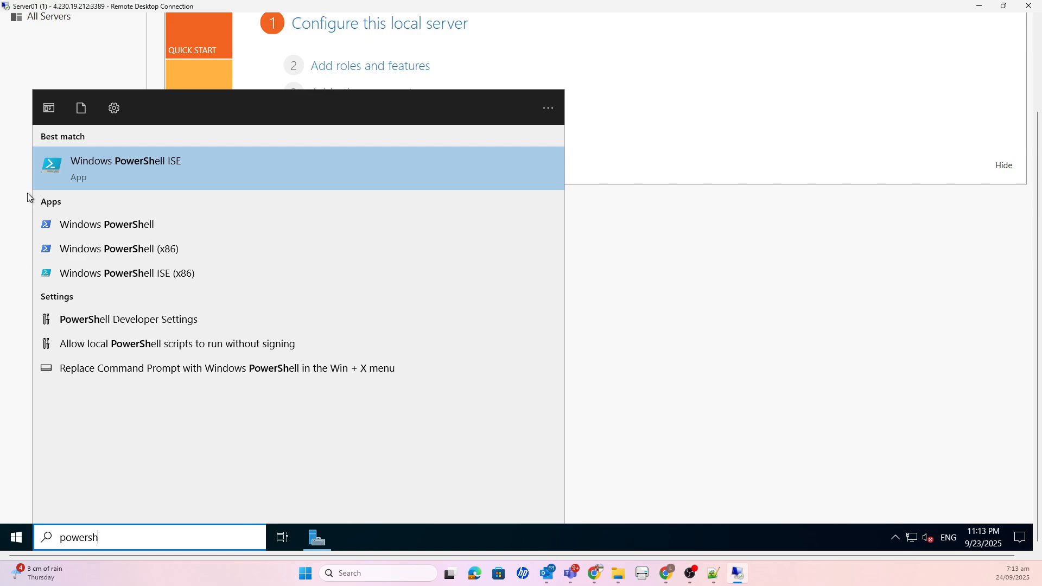
pyautogui.click(121, 170)
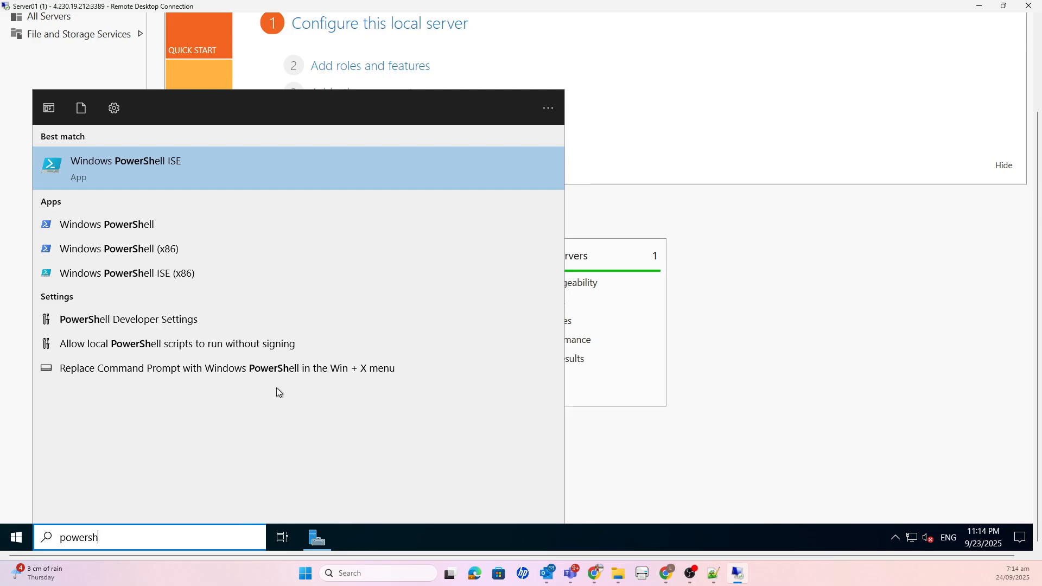
pyautogui.rightClick(158, 168)
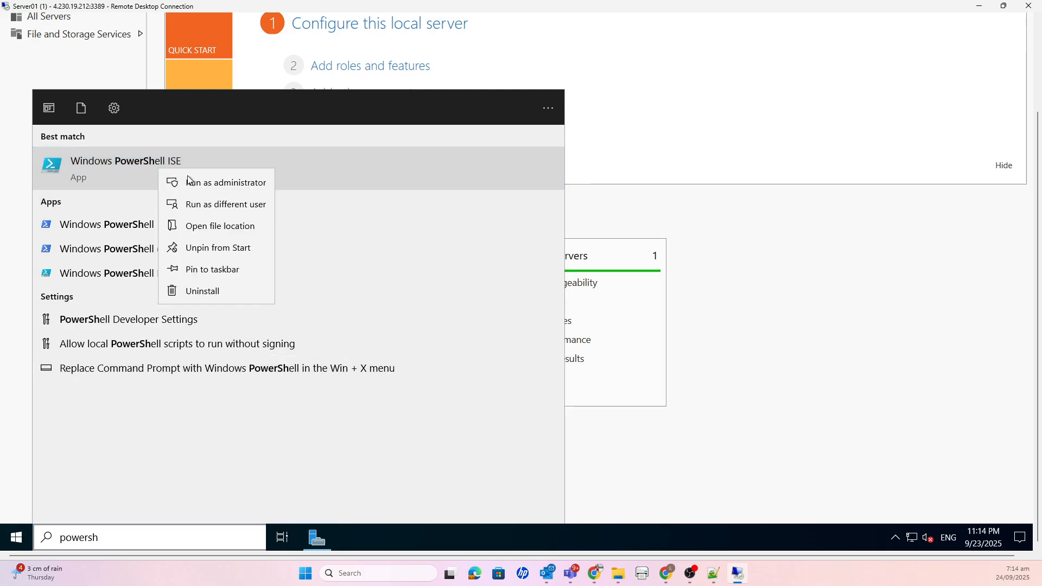
pyautogui.click(192, 179)
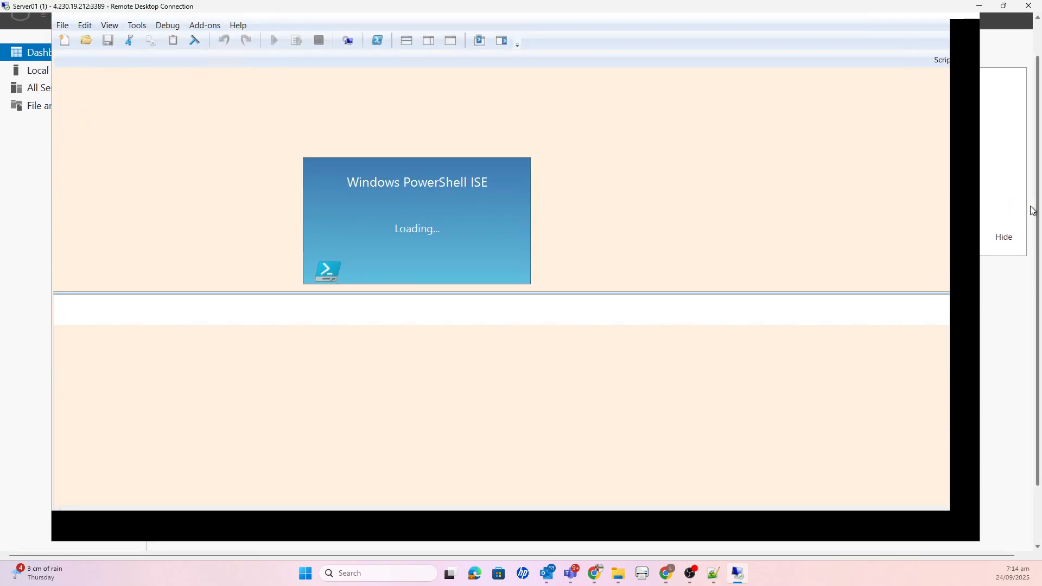
pyautogui.click(628, 368)
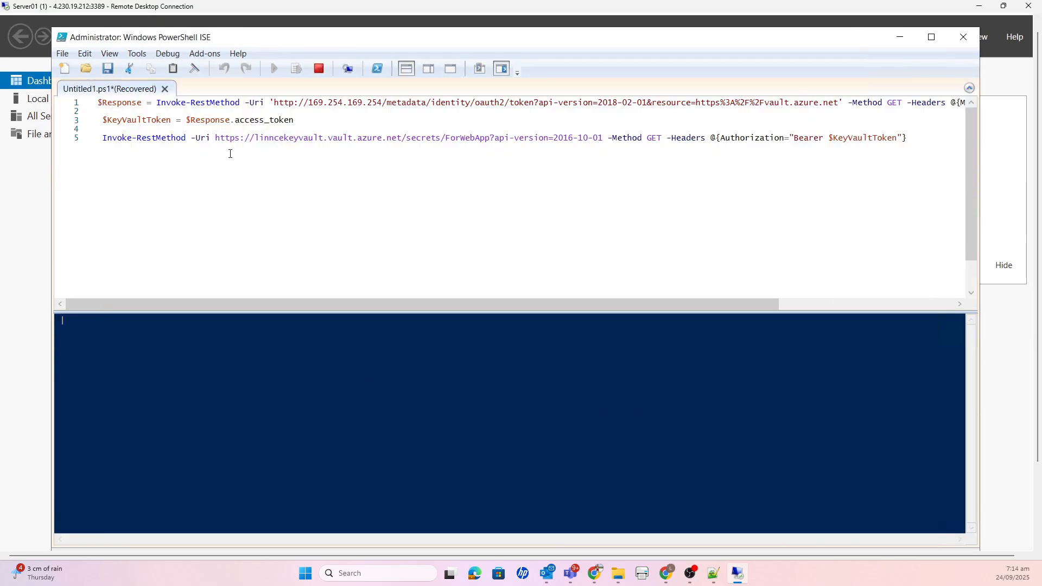
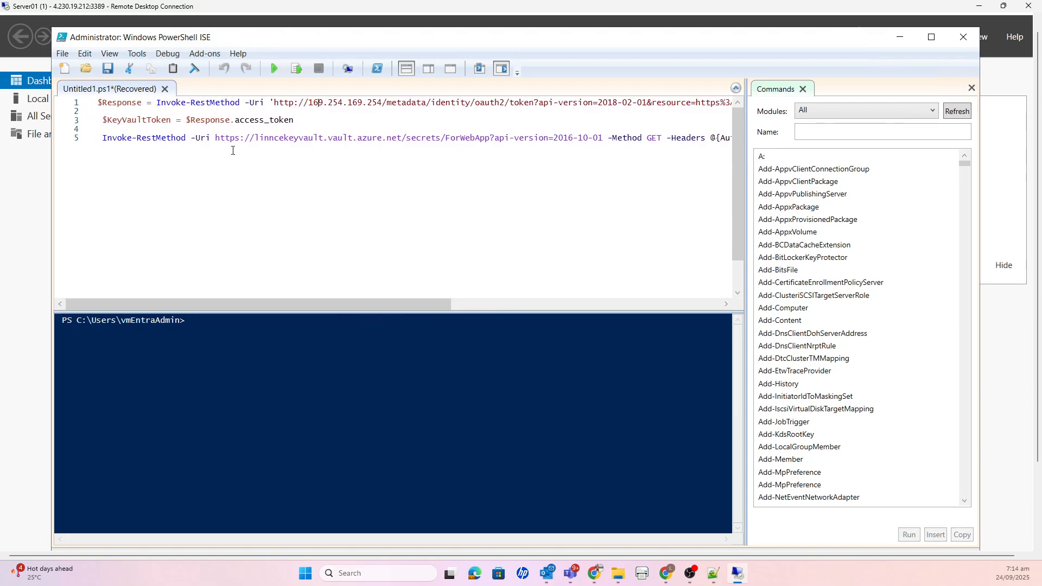
# - Remove the leading space before $KeyVaultToken on line 3 and before Invoke-RestMethod on line 5 of the script
pyautogui.click(102, 121)
pyautogui.press('BackSpace')
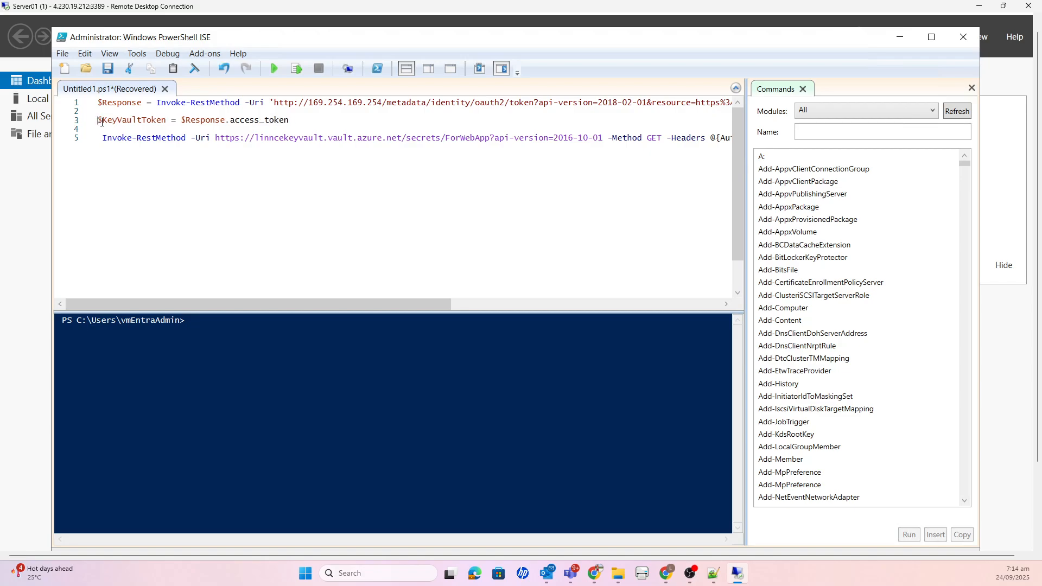
pyautogui.click(102, 139)
pyautogui.press('BackSpace')
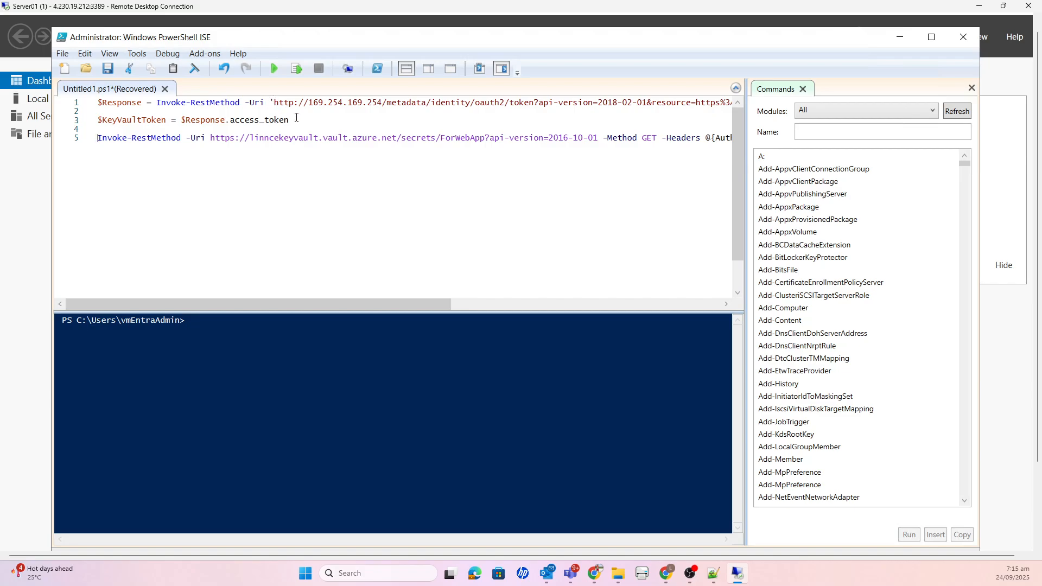
pyautogui.moveTo(274, 101); pyautogui.dragTo(387, 102)
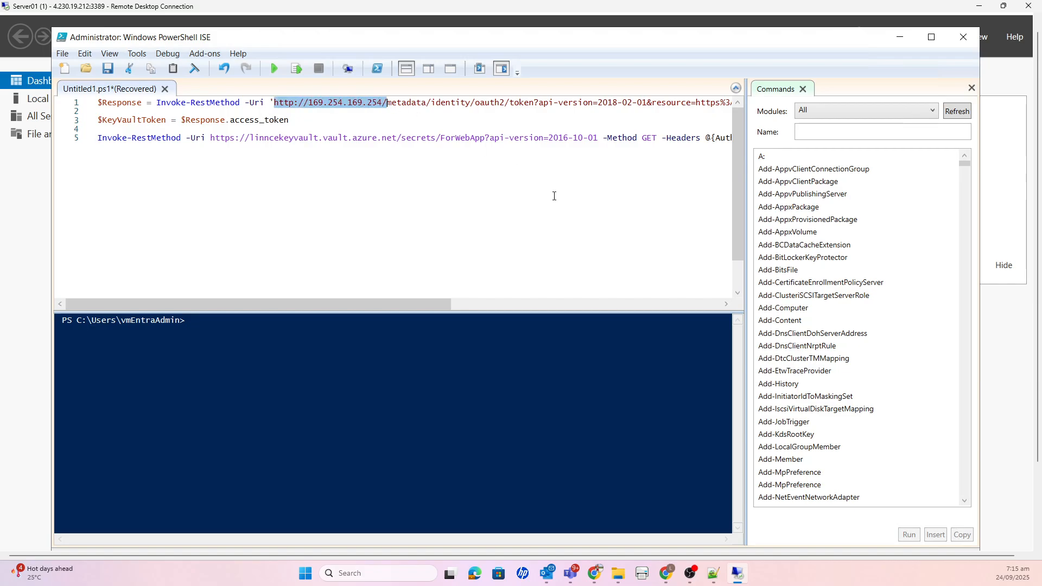
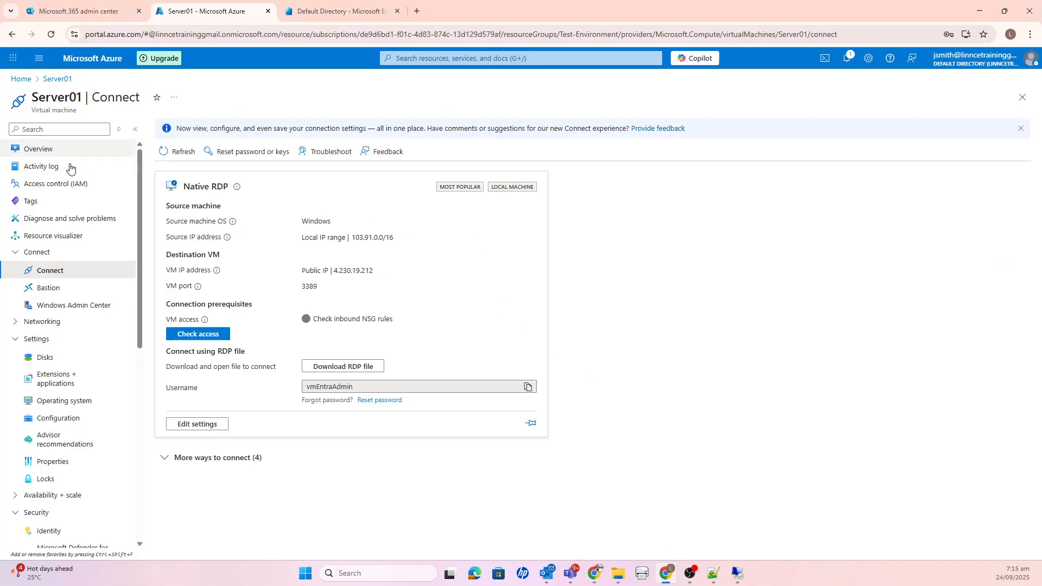
# - Open the MykeyvaultLinnce key vault from the Azure portal home page and copy its Vault URI
pyautogui.click(14, 80)
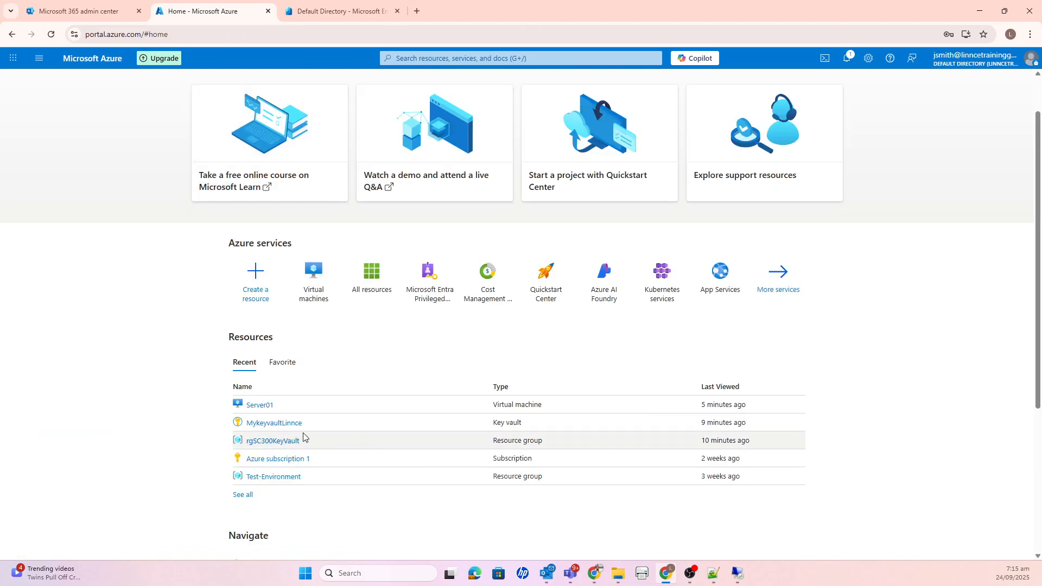
pyautogui.click(282, 424)
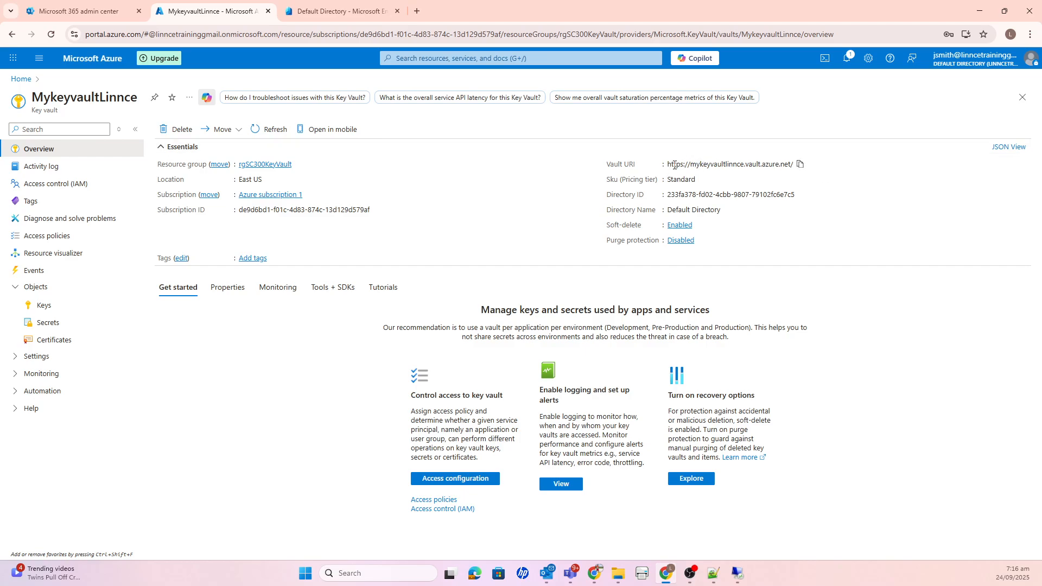
pyautogui.click(800, 166)
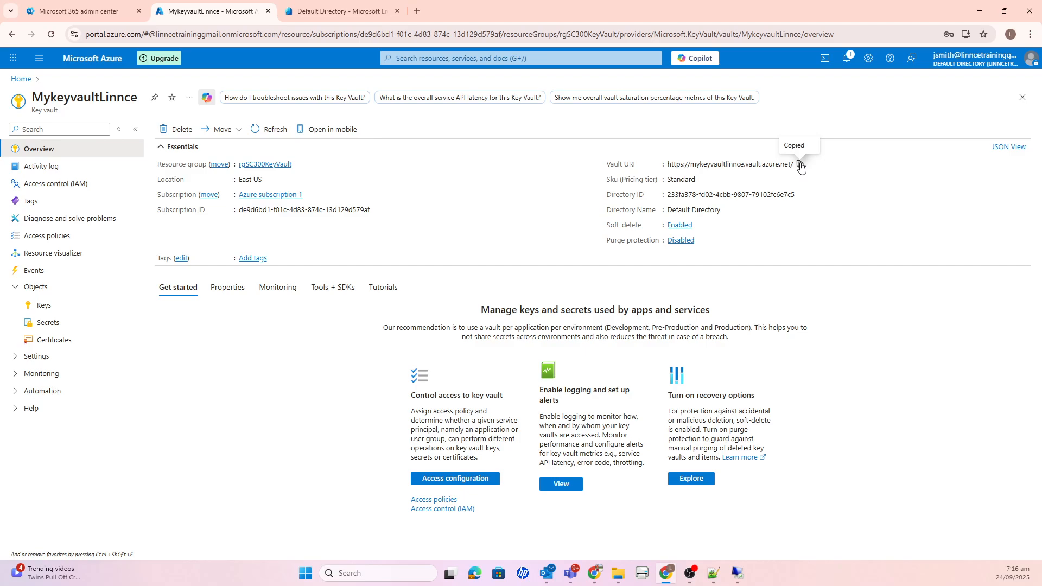
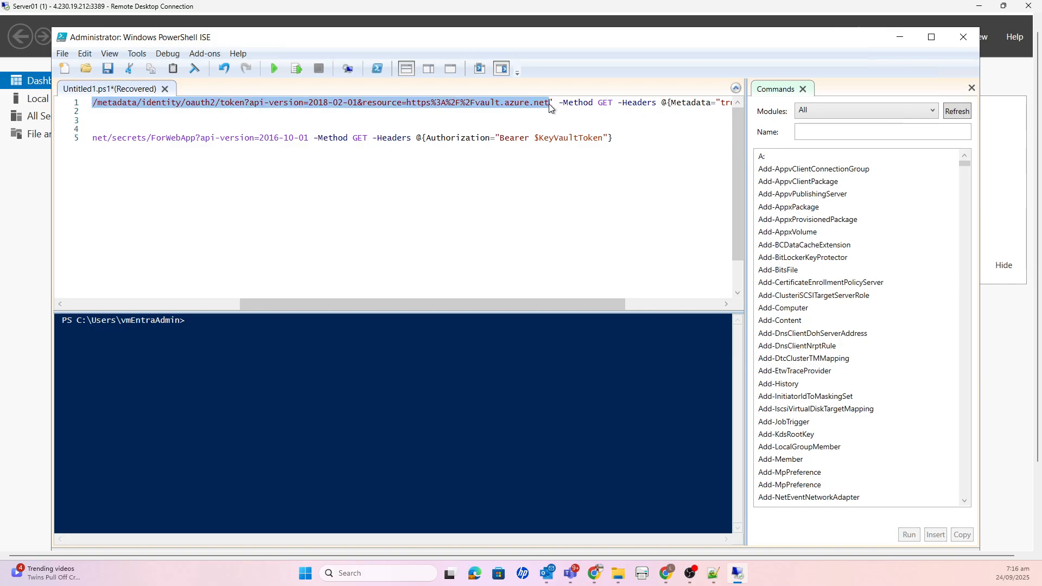
# - Replace the selected metadata token URL on line 1 of the script with the copied Vault URI
pyautogui.hotkey('ctrl', 'v')
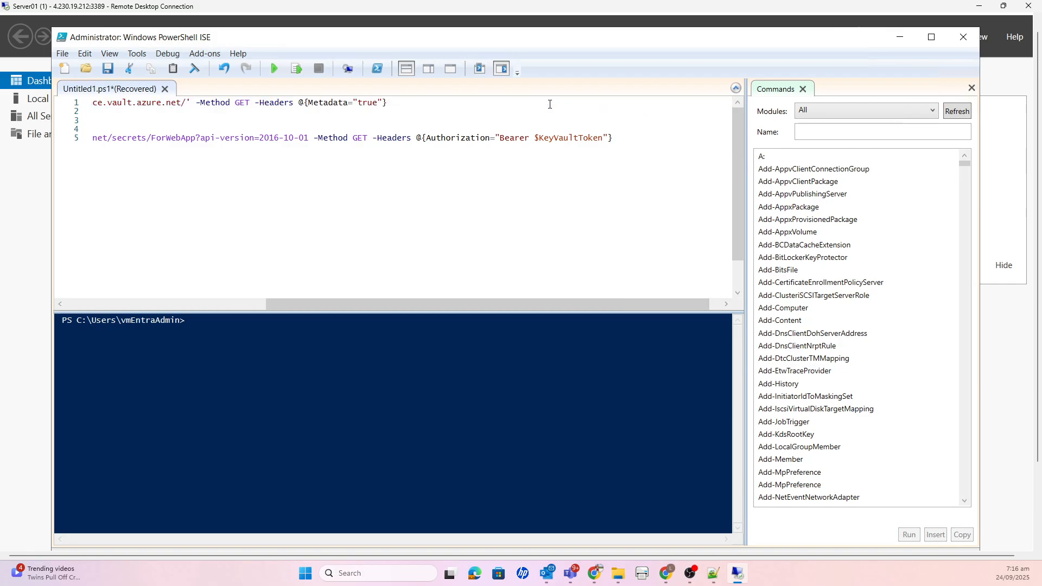
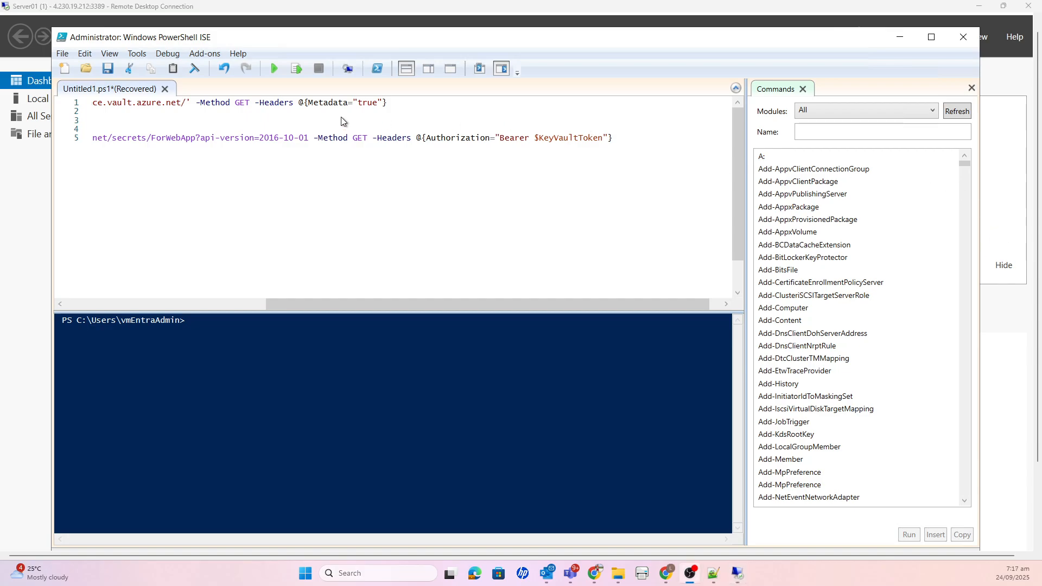
# - Append "secrets" to the end of the vault URL on line 1 of the script, just before the closing quote
pyautogui.click(186, 102)
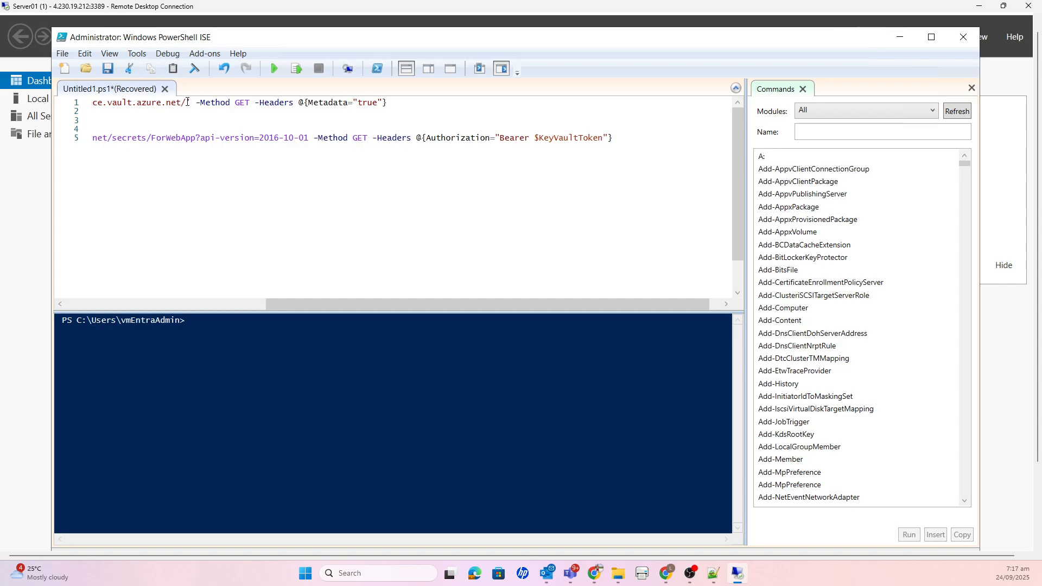
pyautogui.write('secrets')
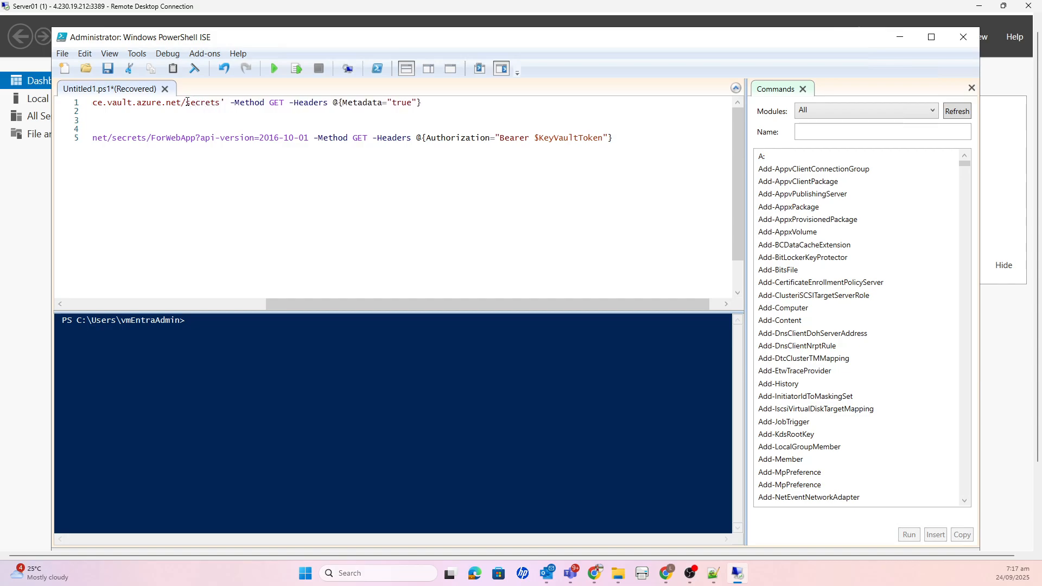
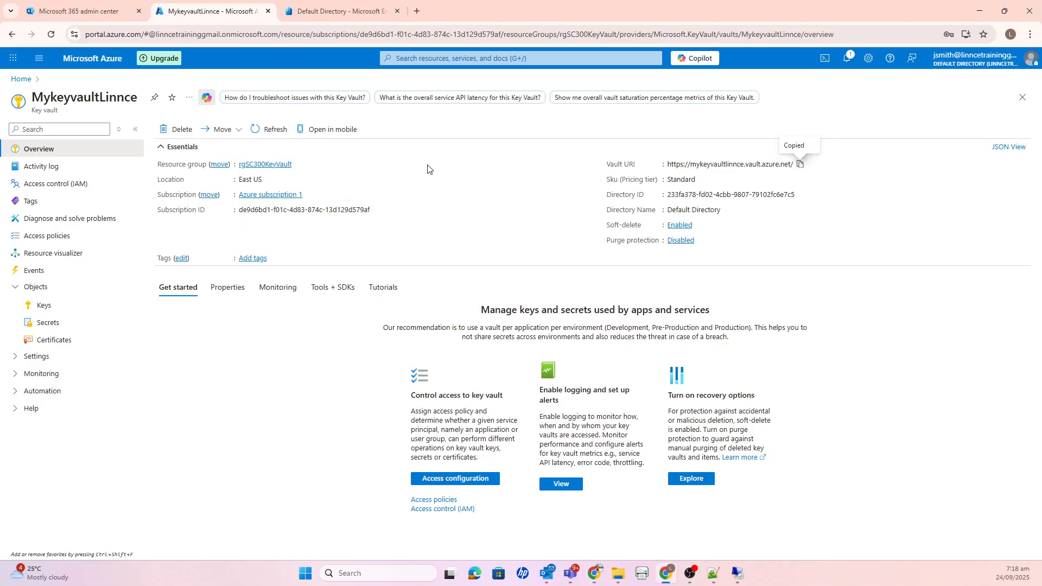
# - Open the secrets list of the MykeyvaultLinnce key vault and select the name text of the testwebapp secret
pyautogui.click(61, 324)
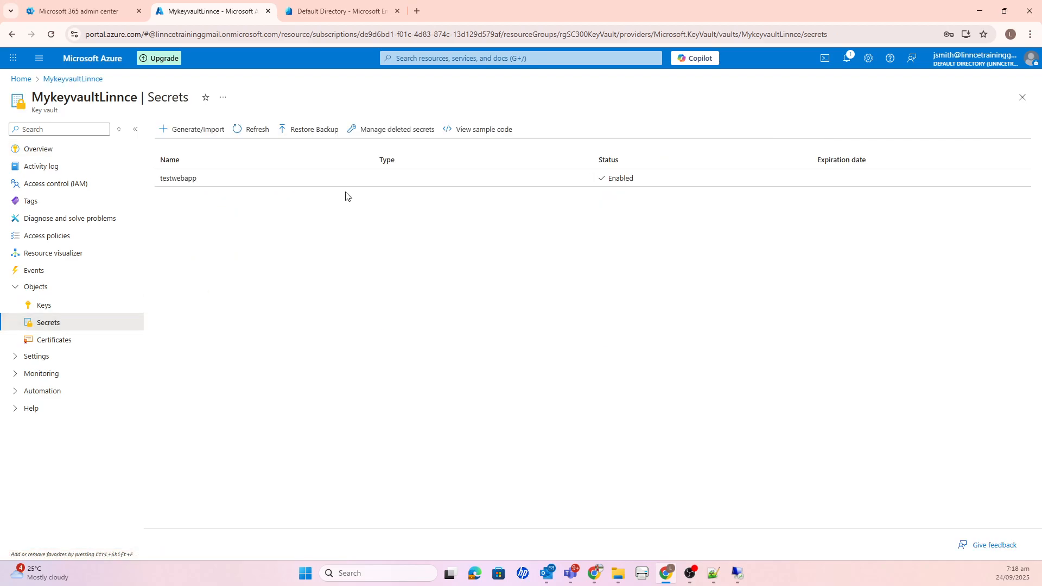
pyautogui.moveTo(193, 184); pyautogui.dragTo(160, 185)
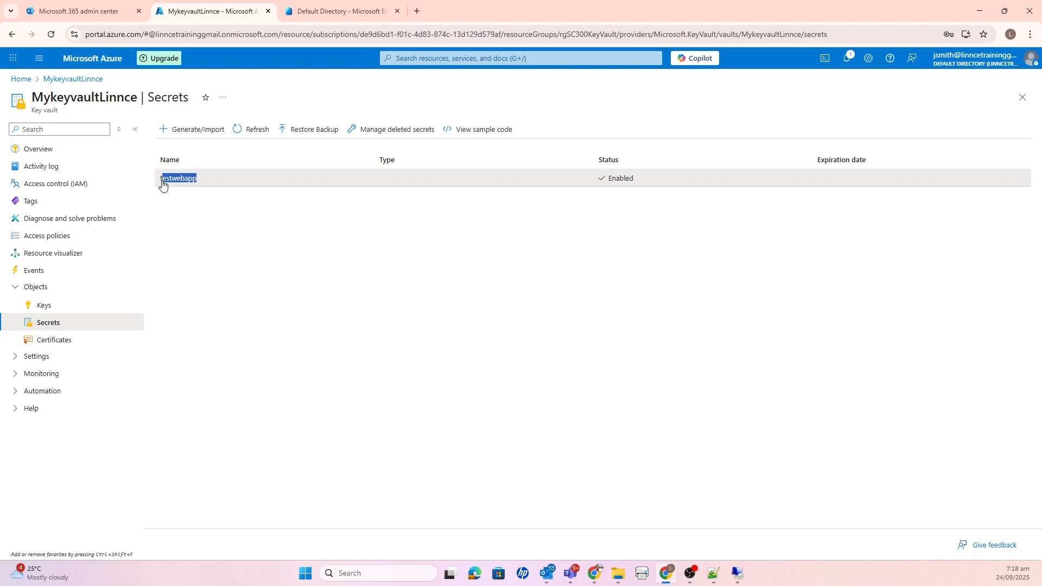
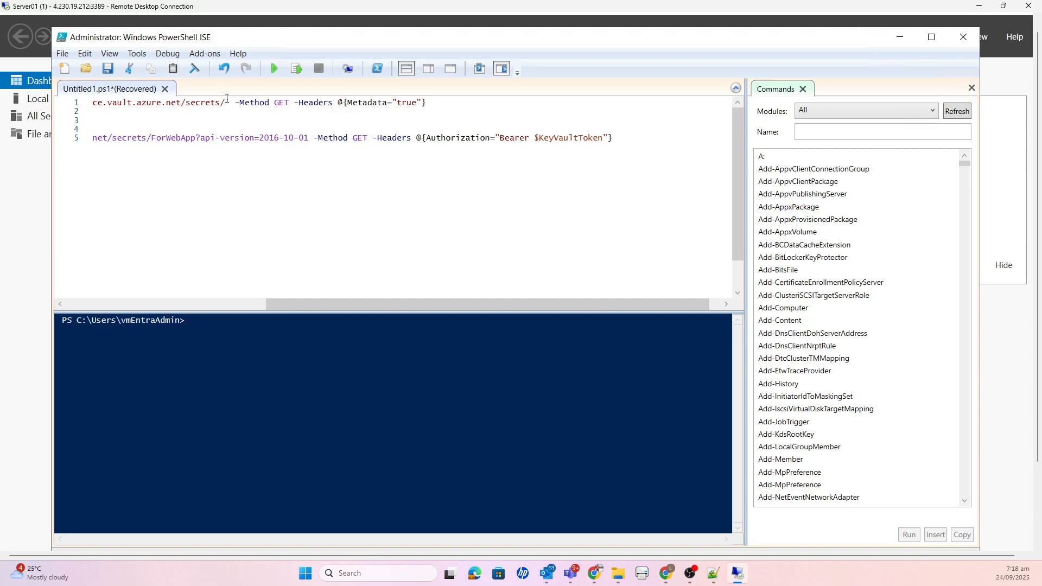
# - Complete the URI in the script's first Invoke-RestMethod line by adding testwebapp/?api-version=2016-10-01 after secrets/, and check the full line
pyautogui.write('testwebapp')
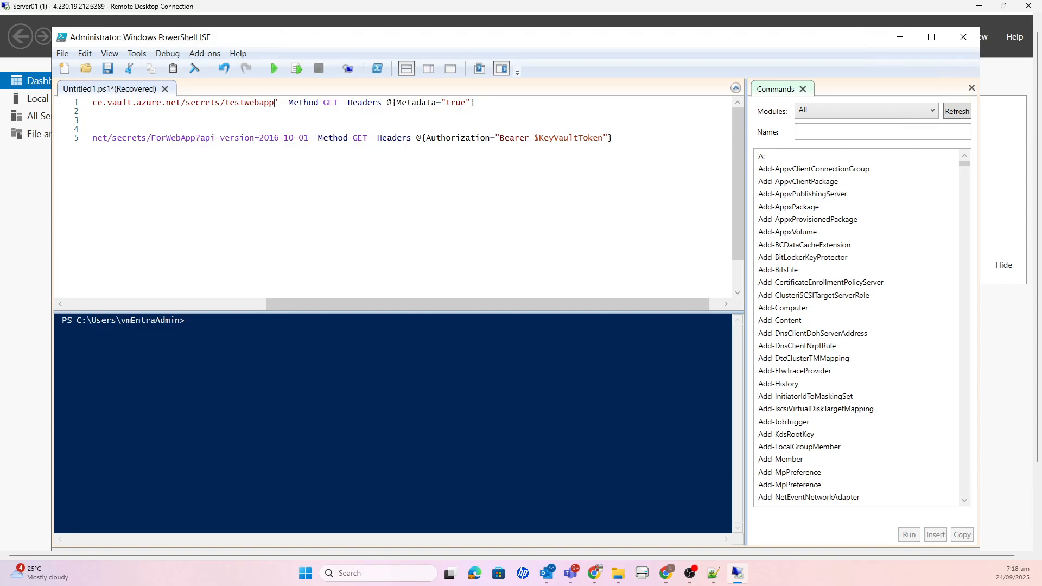
pyautogui.hotkey('alt', 'Tab')
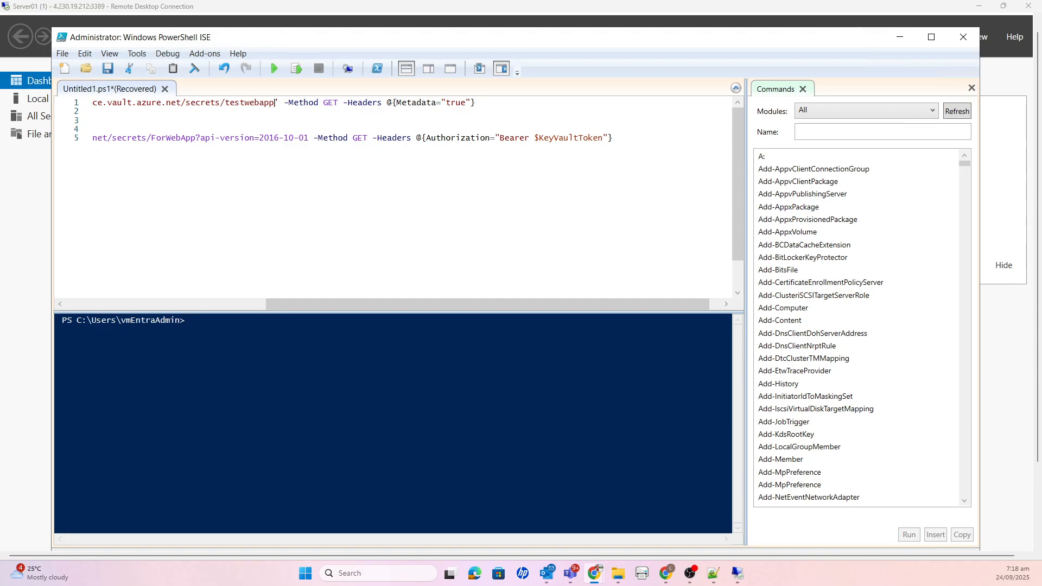
pyautogui.click(274, 104)
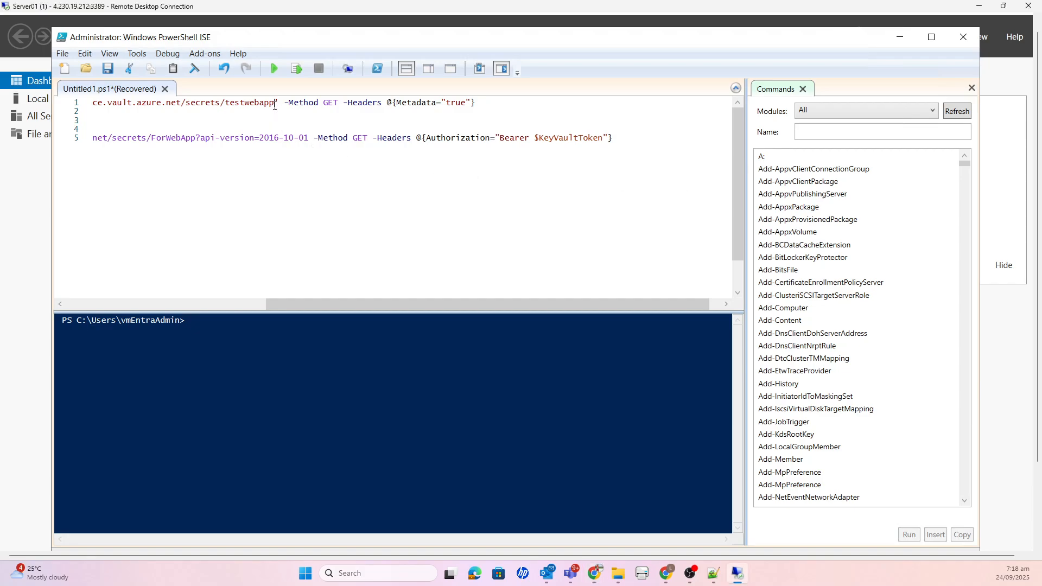
pyautogui.write('?')
pyautogui.write('api-version=2016-10-01')
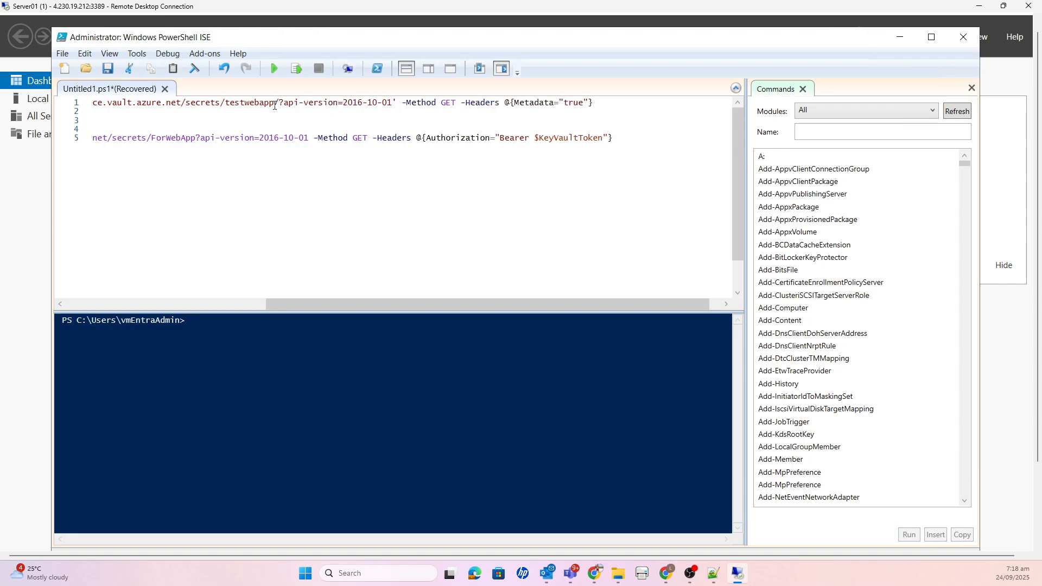
pyautogui.doubleClick(450, 103)
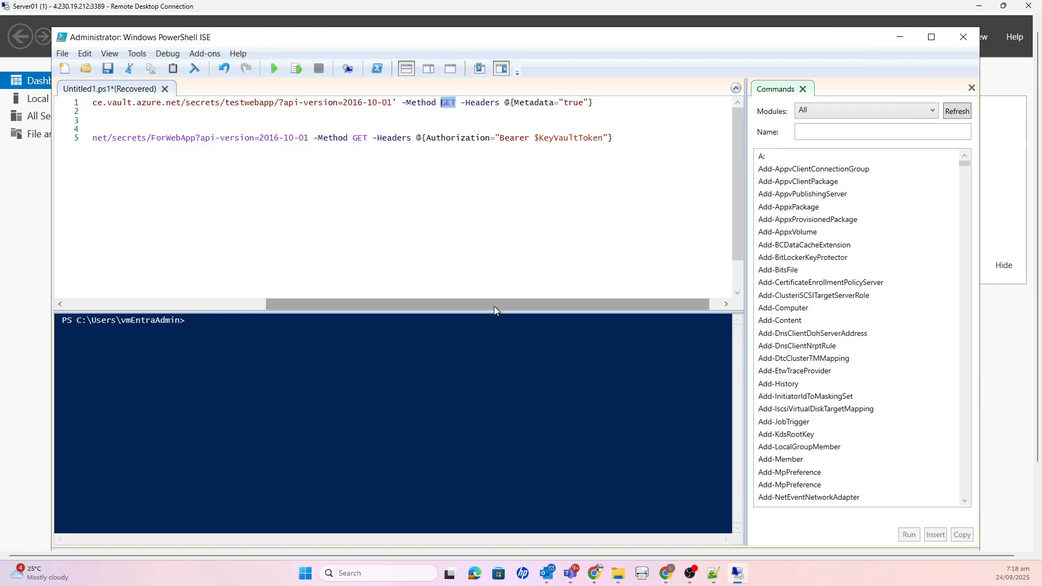
pyautogui.moveTo(494, 307); pyautogui.dragTo(284, 293)
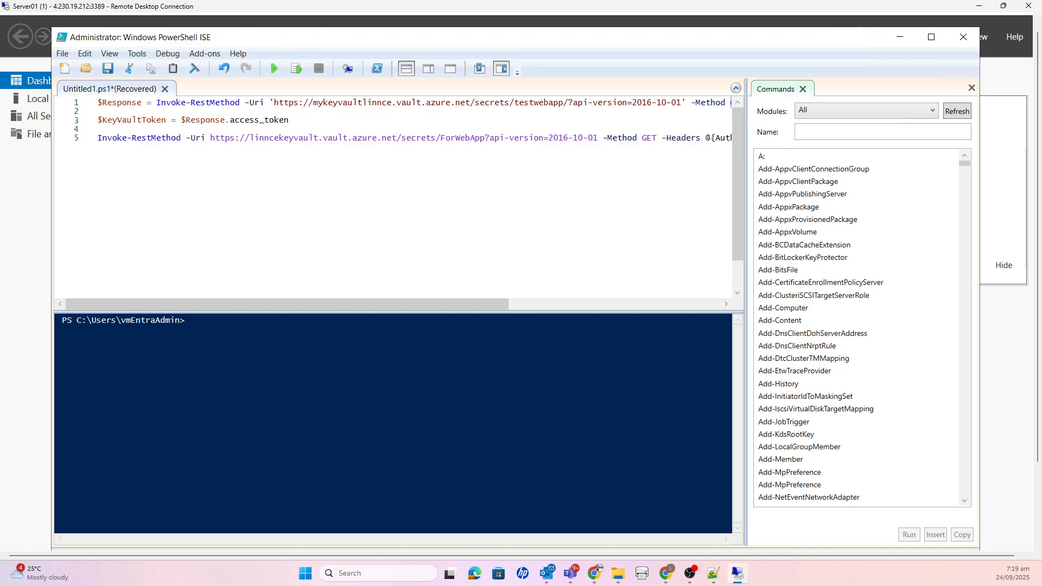
pyautogui.hotkey('alt', 'Tab')
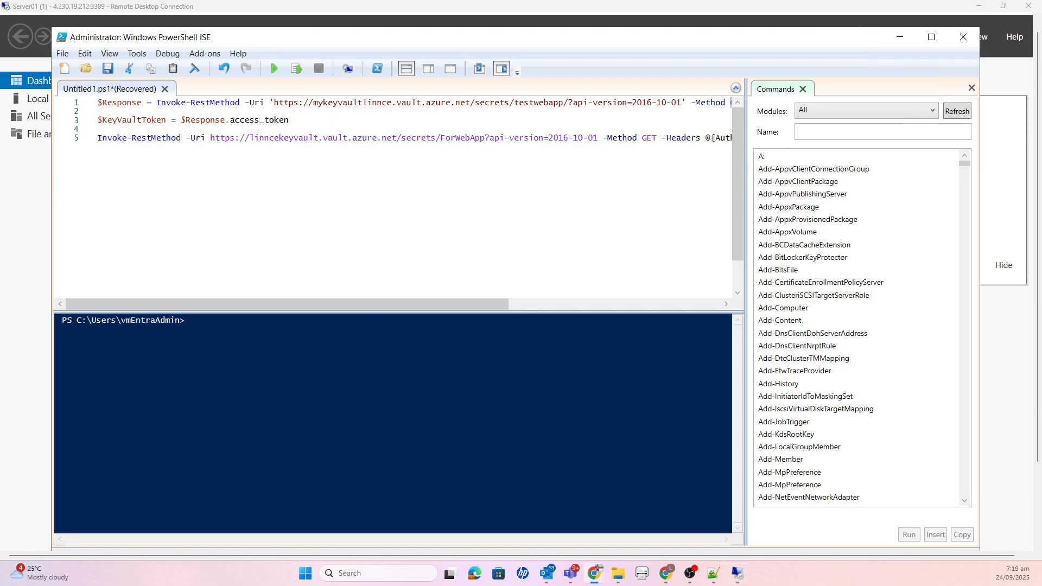
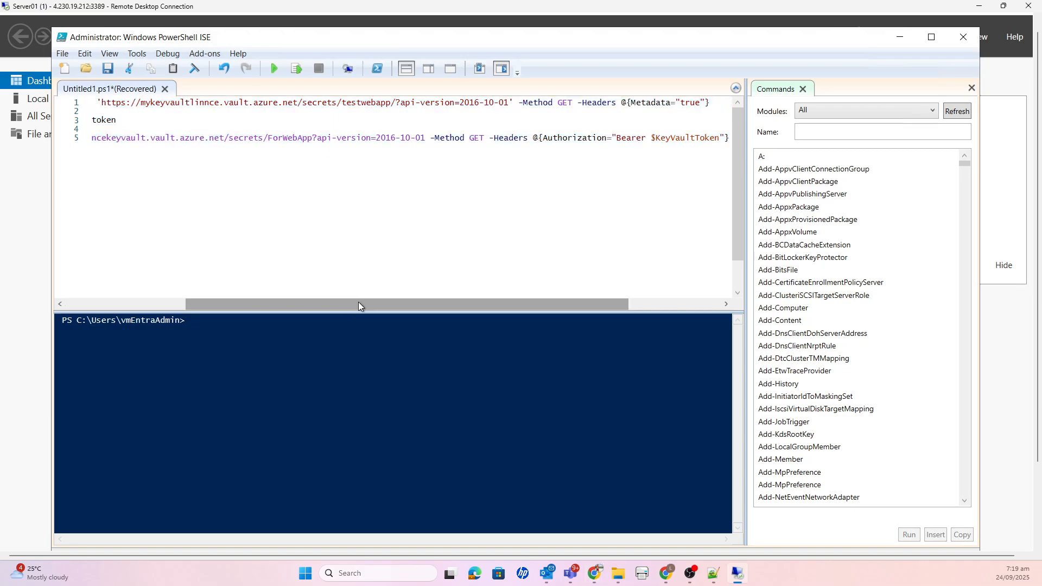
pyautogui.moveTo(358, 301)
pyautogui.mouseDown()
pyautogui.moveTo(571, 302)
pyautogui.moveTo(362, 304)
pyautogui.mouseUp()
pyautogui.click(589, 102)
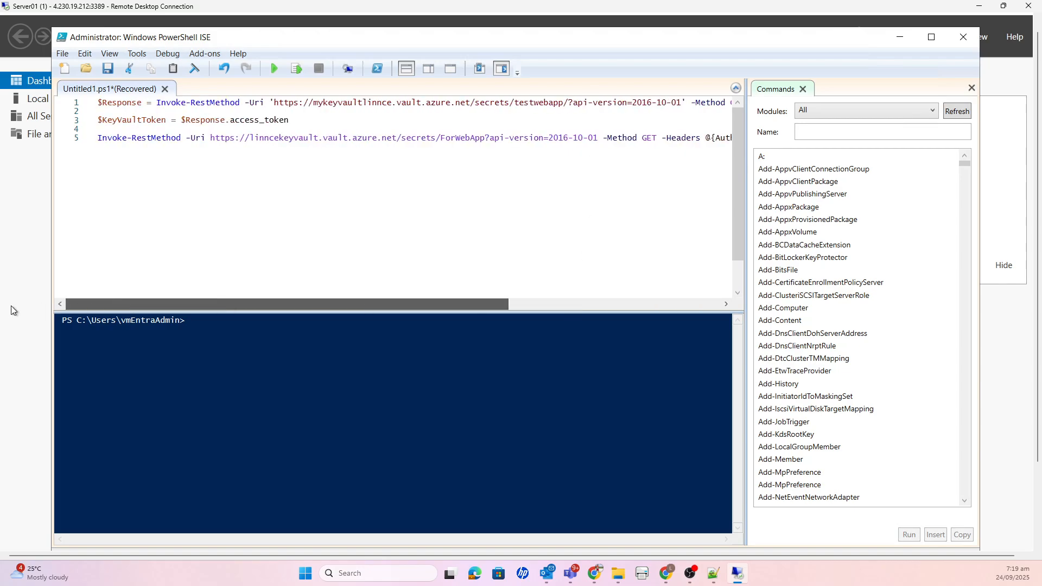
pyautogui.tripleClick(98, 101)
pyautogui.press('End')
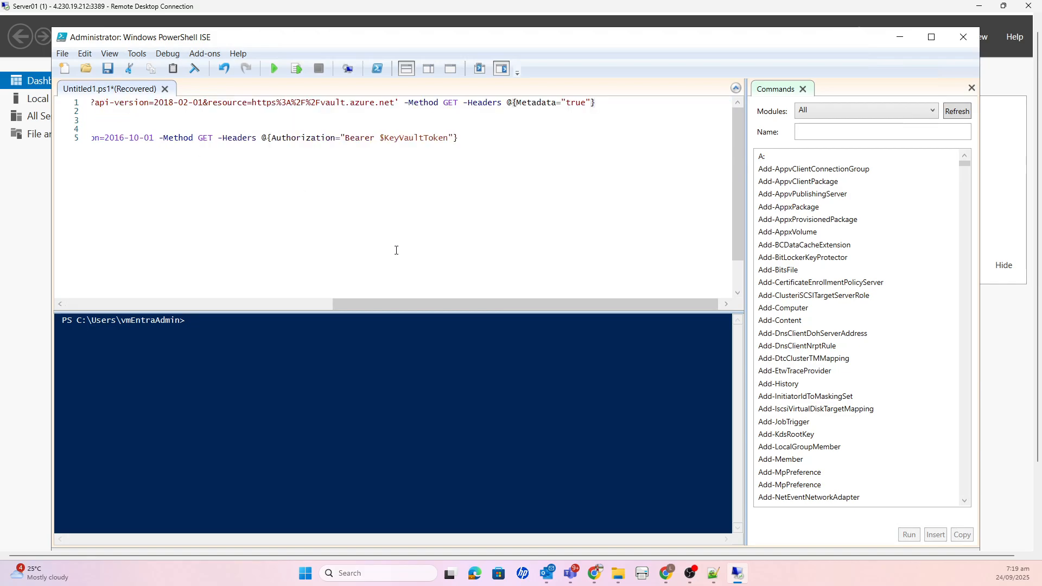
pyautogui.moveTo(406, 304); pyautogui.dragTo(129, 308)
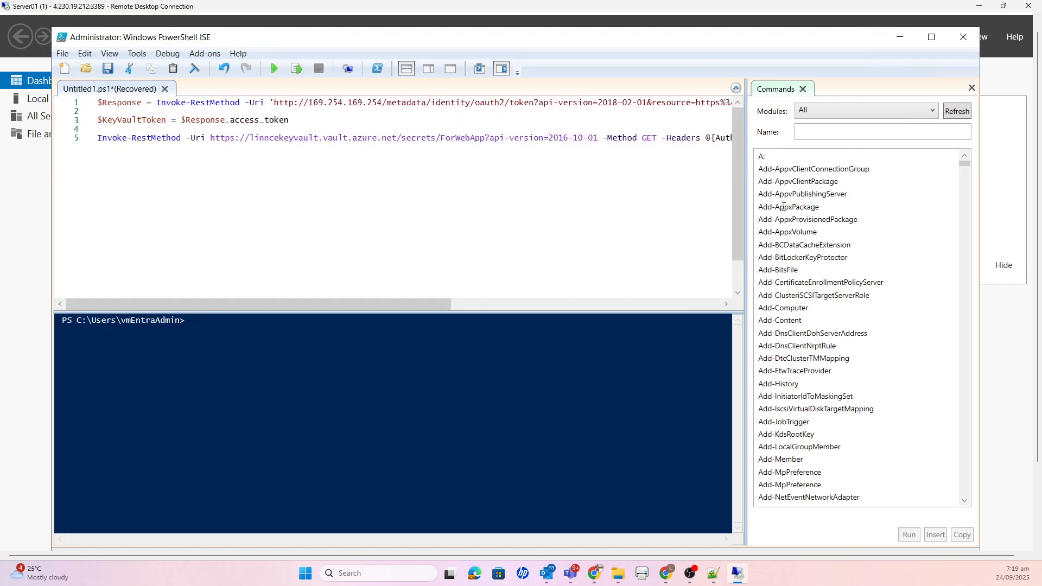
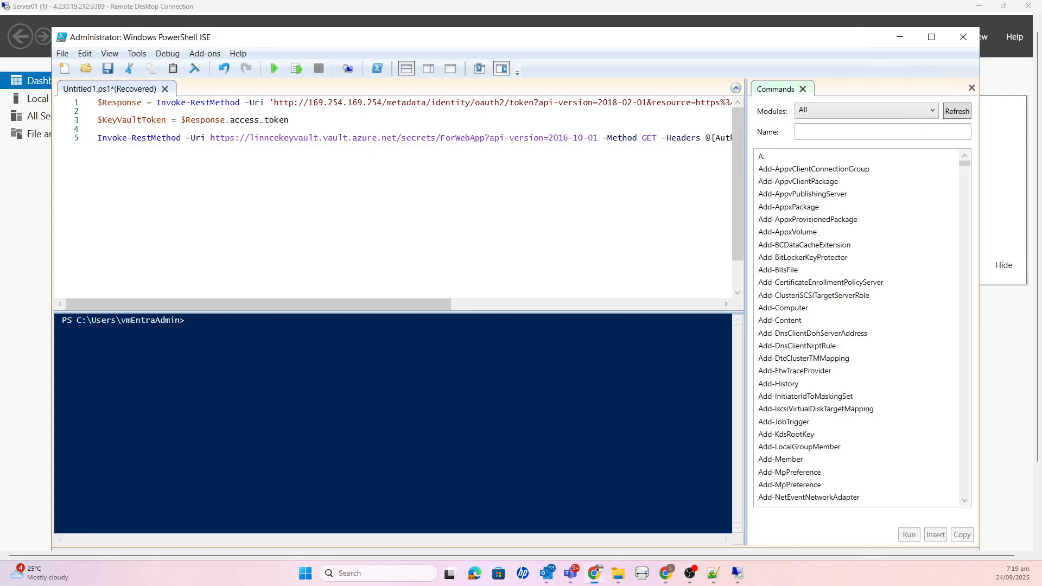
# - Copy the Vault URI from the MykeyvaultLinnce overview in the Azure portal, and return to the PowerShell ISE script on Server01
pyautogui.hotkey('alt', 'Tab')
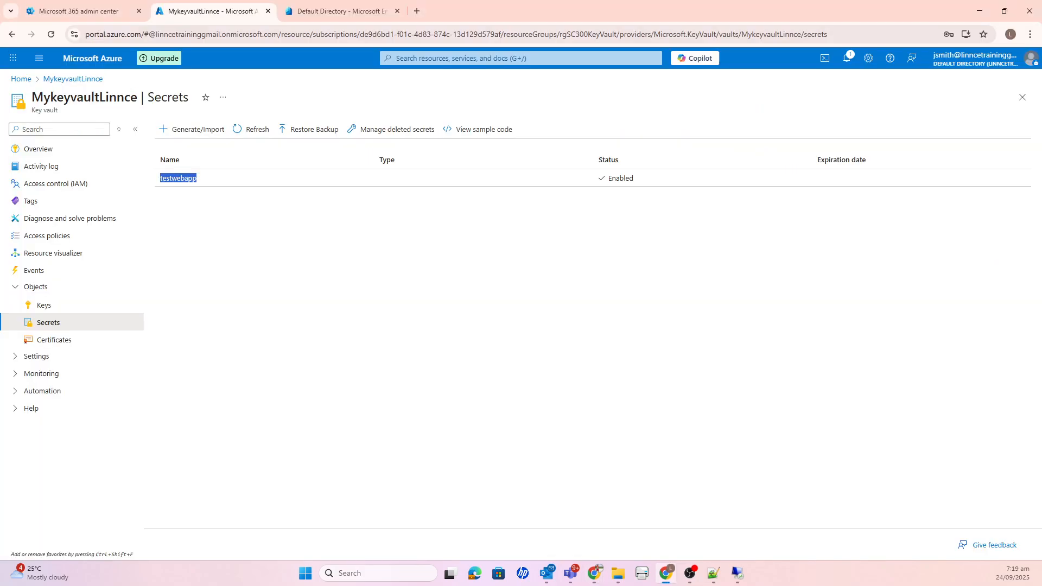
pyautogui.click(44, 152)
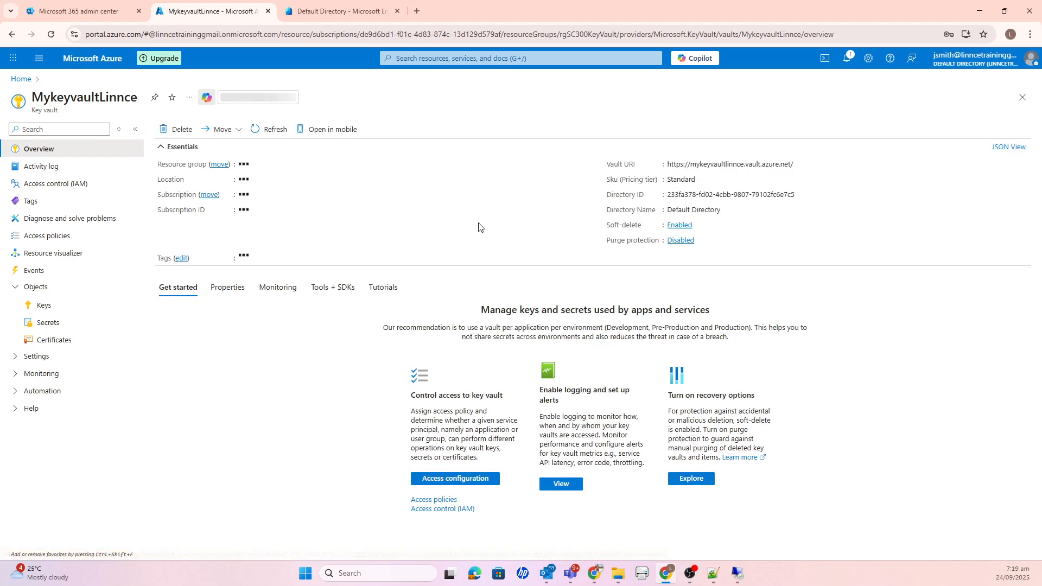
pyautogui.click(800, 164)
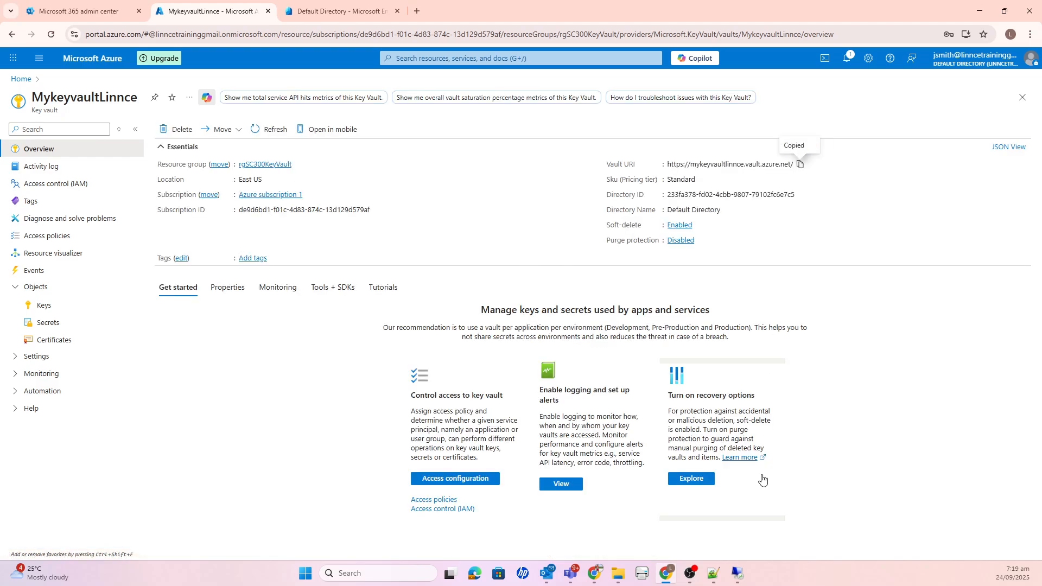
pyautogui.click(738, 574)
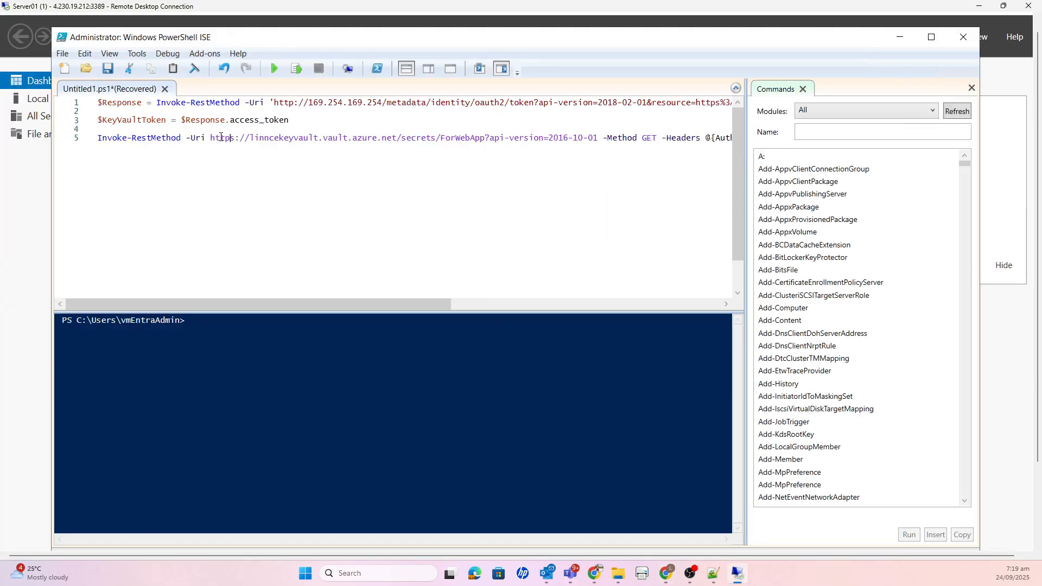
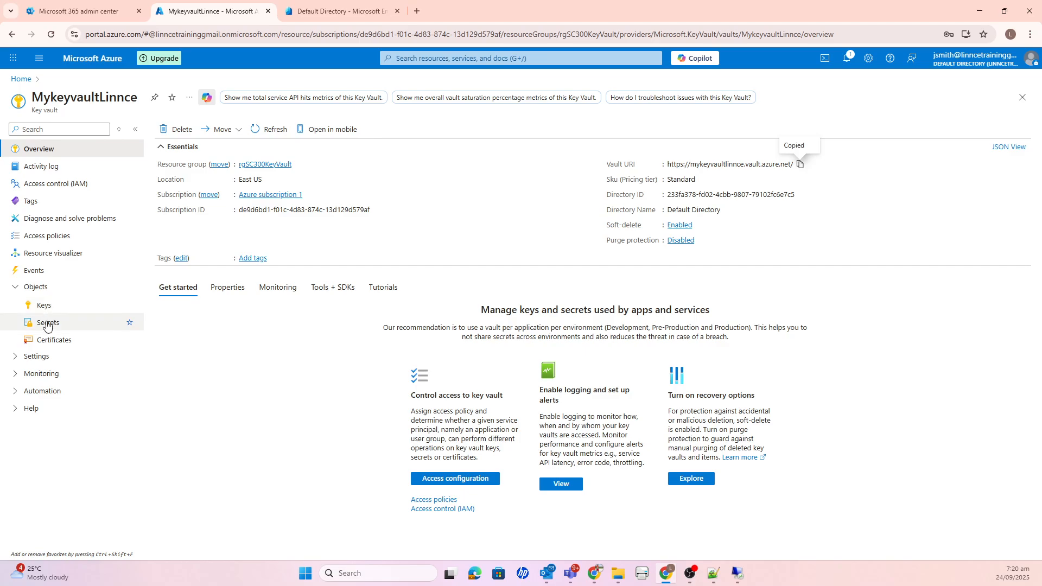
# - Open the secrets list of the MykeyvaultLinnce key vault and highlight the secret name testwebapp for copying
pyautogui.click(111, 322)
pyautogui.moveTo(199, 186); pyautogui.dragTo(162, 180)
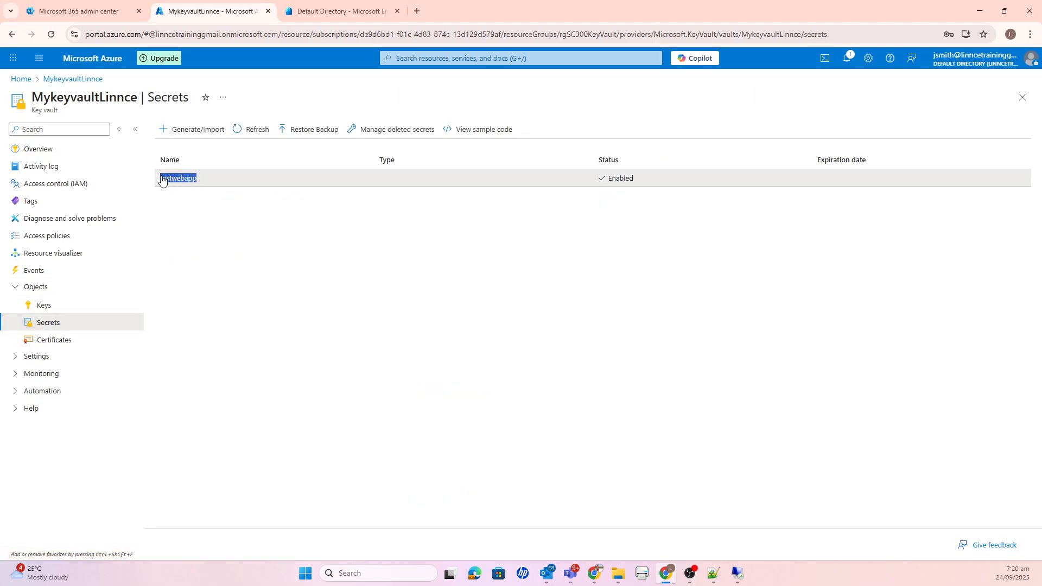
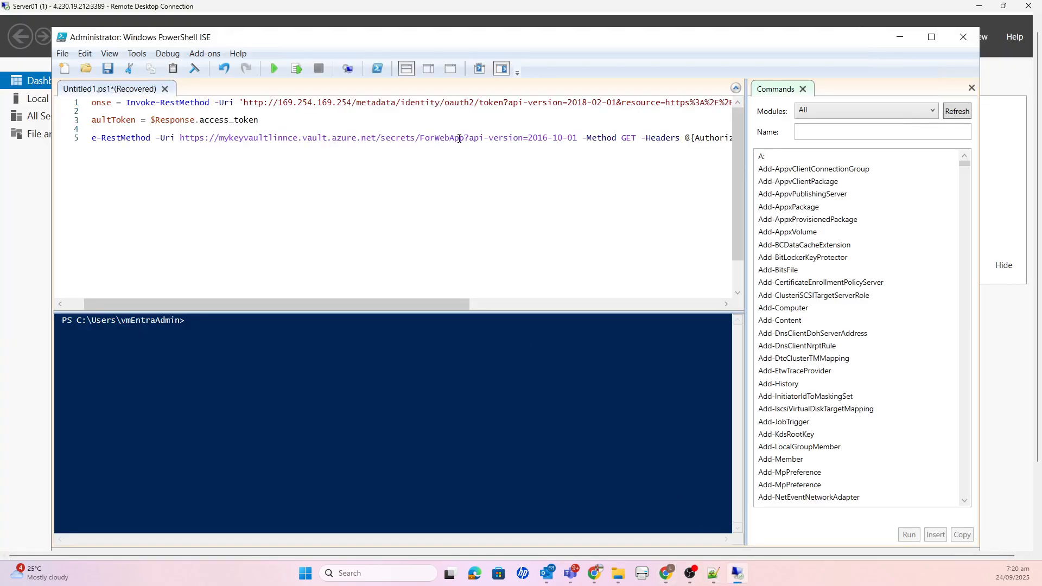
# - Place the text cursor at the end of the secret name ForWebApp in the key vault request URL on line 5
pyautogui.click(468, 139)
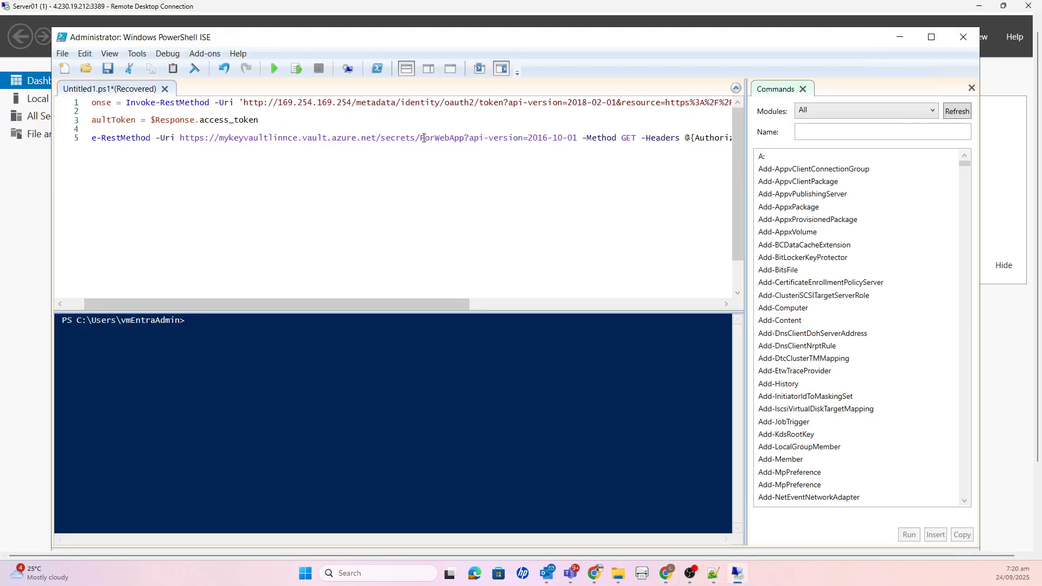
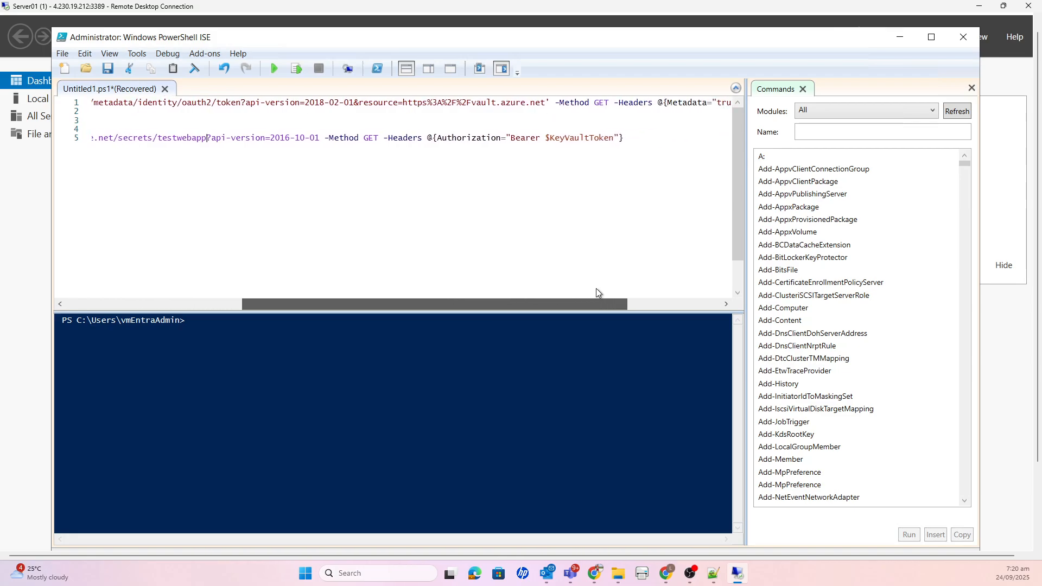
pyautogui.hscroll(-8, 596, 288)
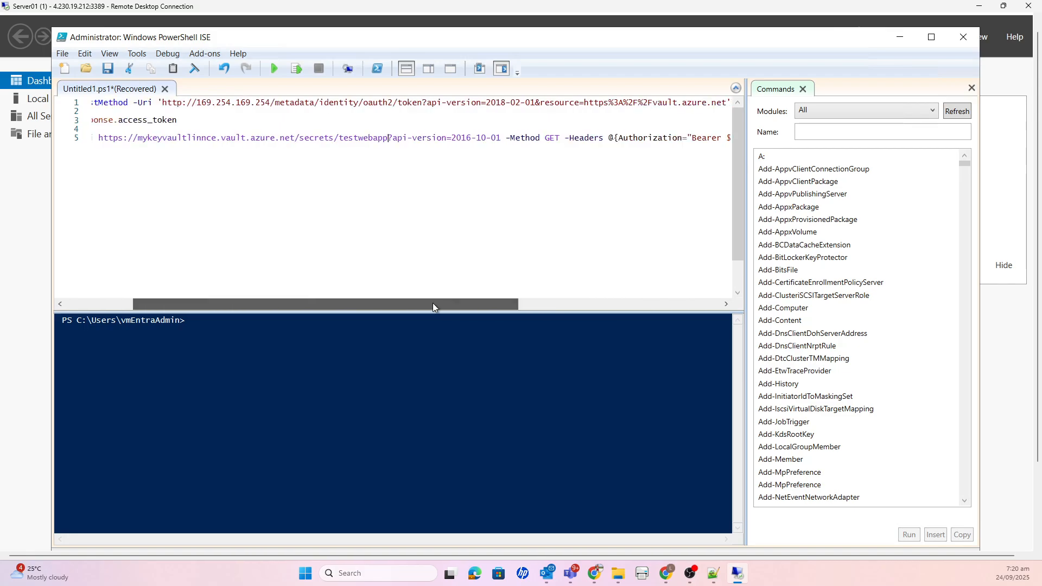
pyautogui.moveTo(432, 304); pyautogui.dragTo(278, 308)
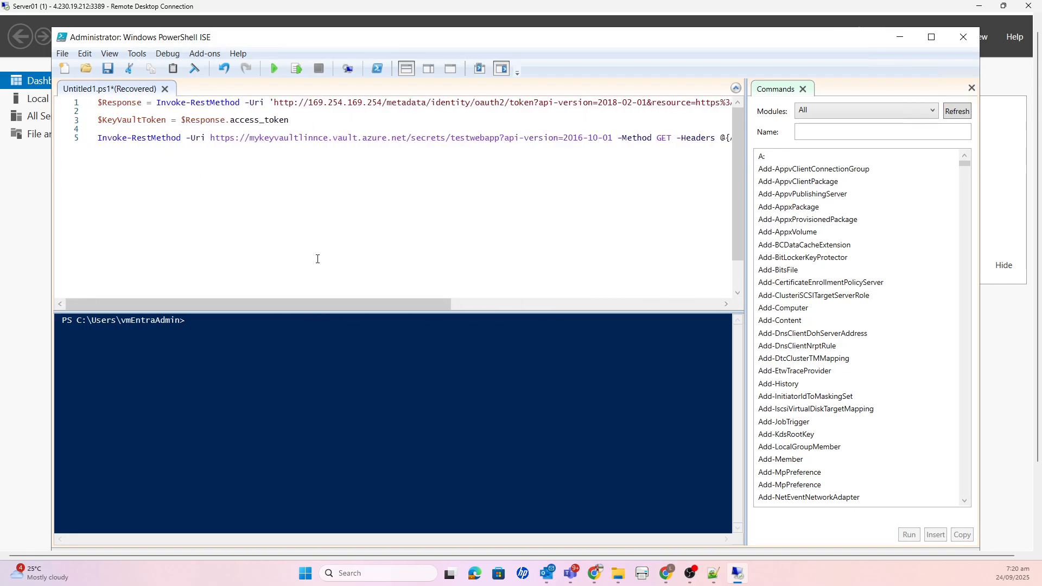
pyautogui.moveTo(453, 307); pyautogui.dragTo(592, 308)
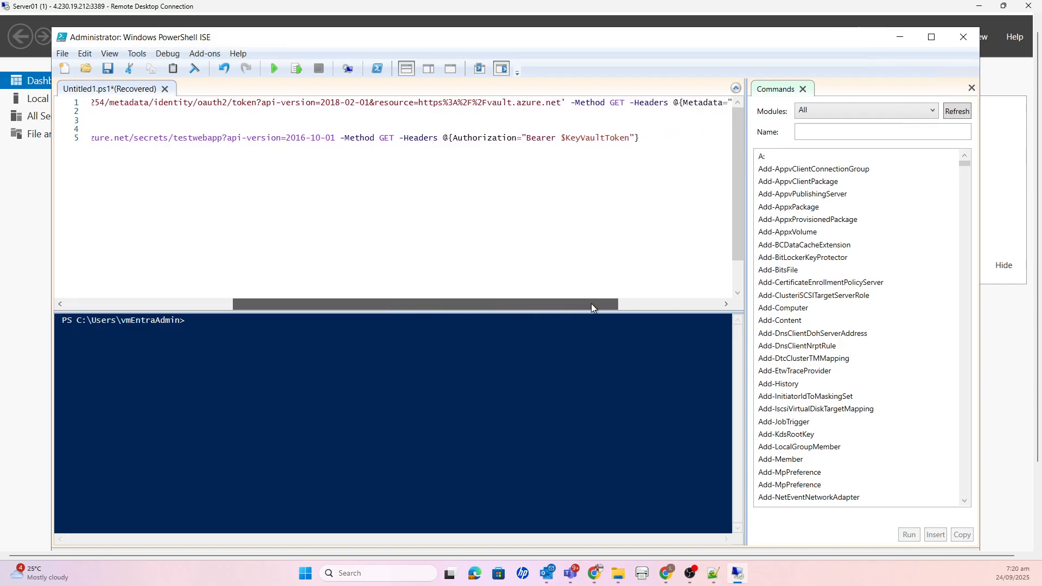
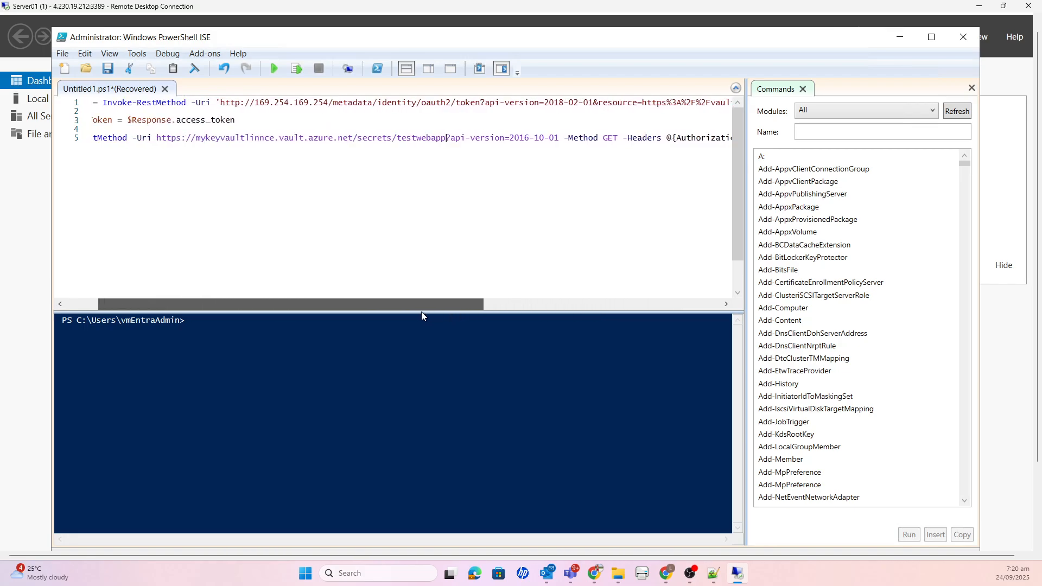
# - Run the whole script that gets the managed identity access token and requests the testwebapp secret from the mykeyvaultlinnce vault
pyautogui.moveTo(421, 314); pyautogui.dragTo(363, 311)
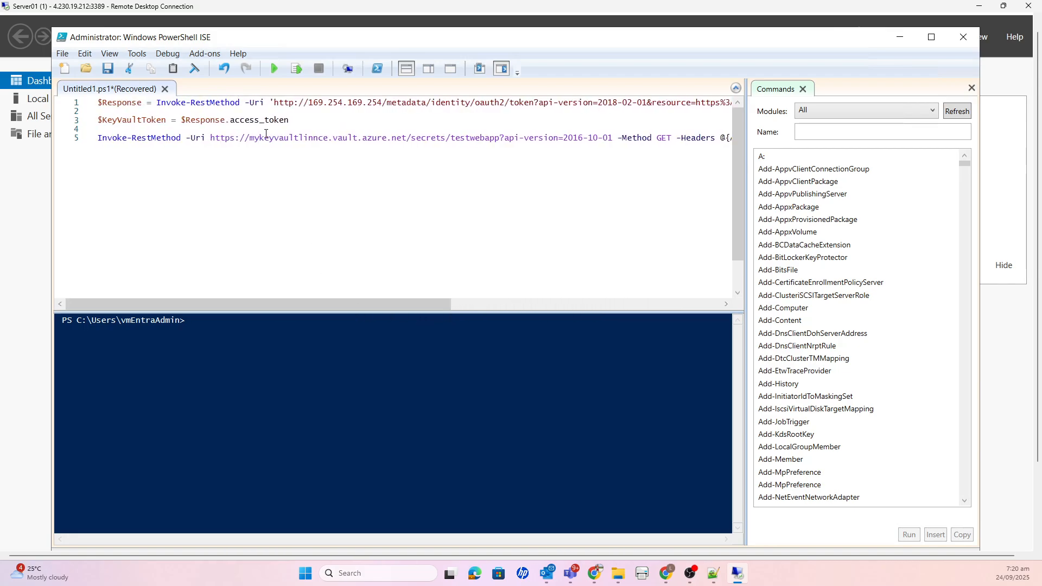
pyautogui.click(279, 102)
pyautogui.click(272, 66)
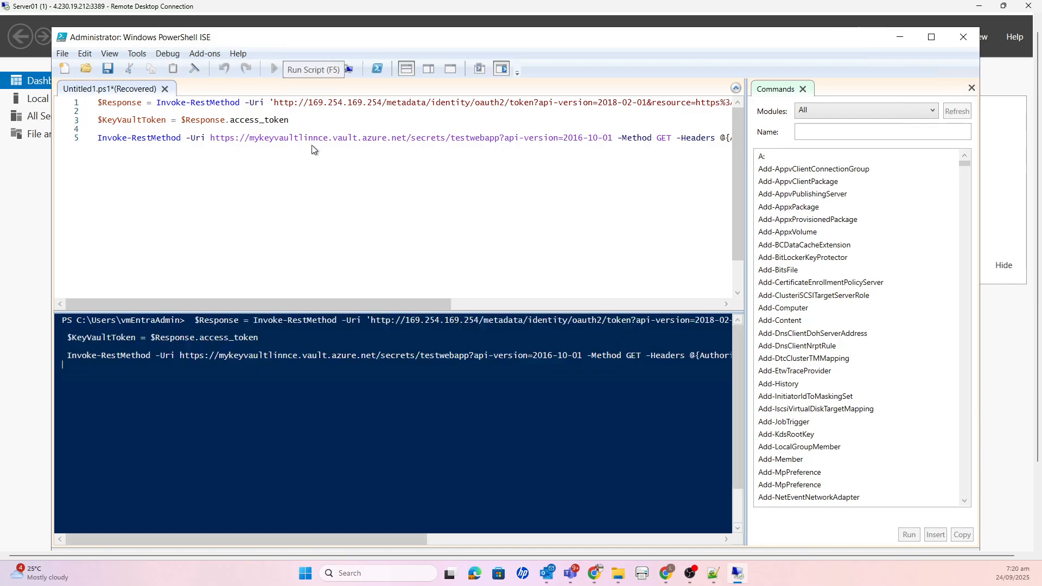
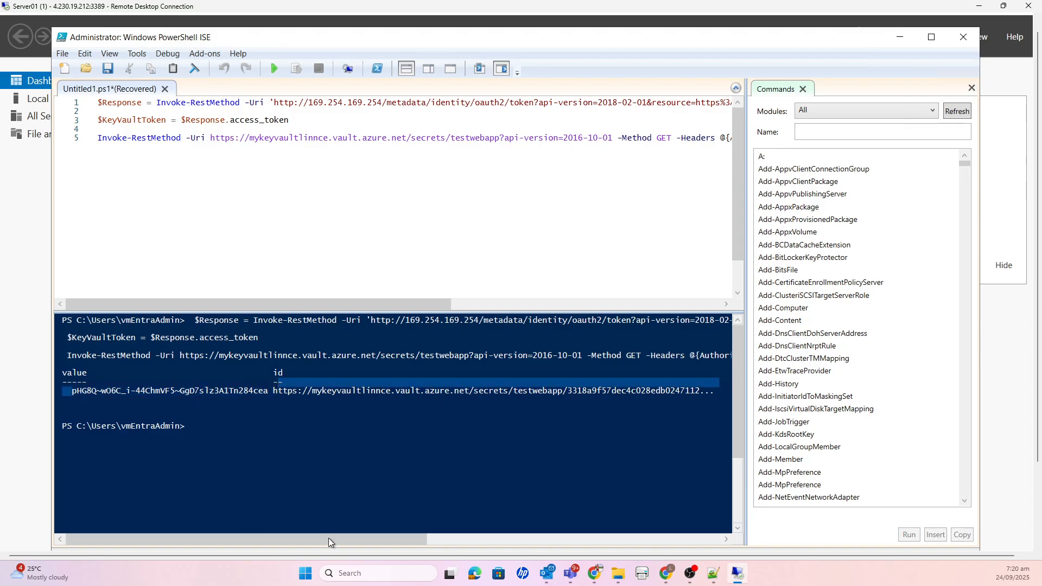
pyautogui.moveTo(328, 537); pyautogui.dragTo(394, 539)
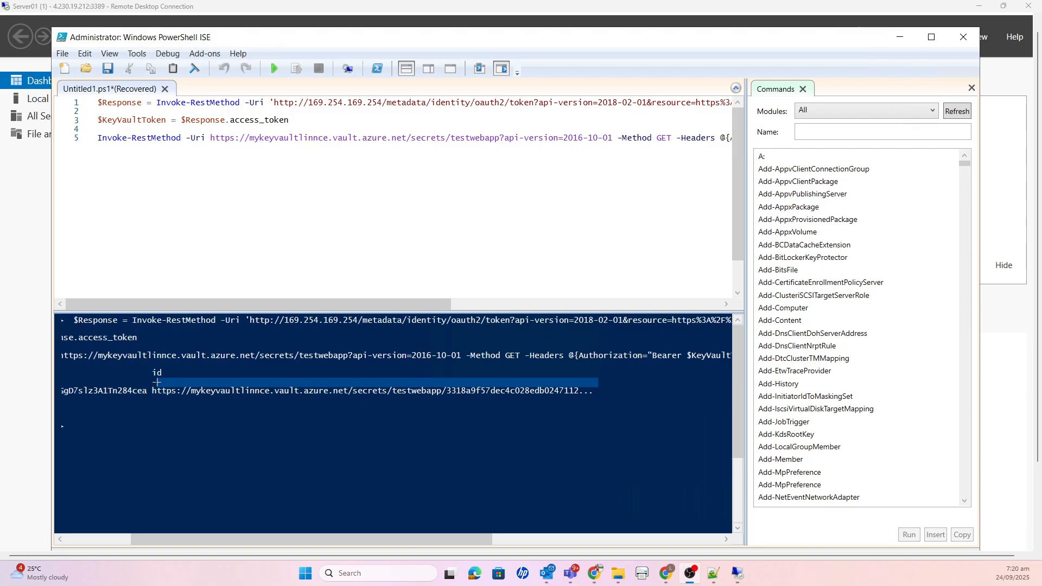
pyautogui.click(521, 364)
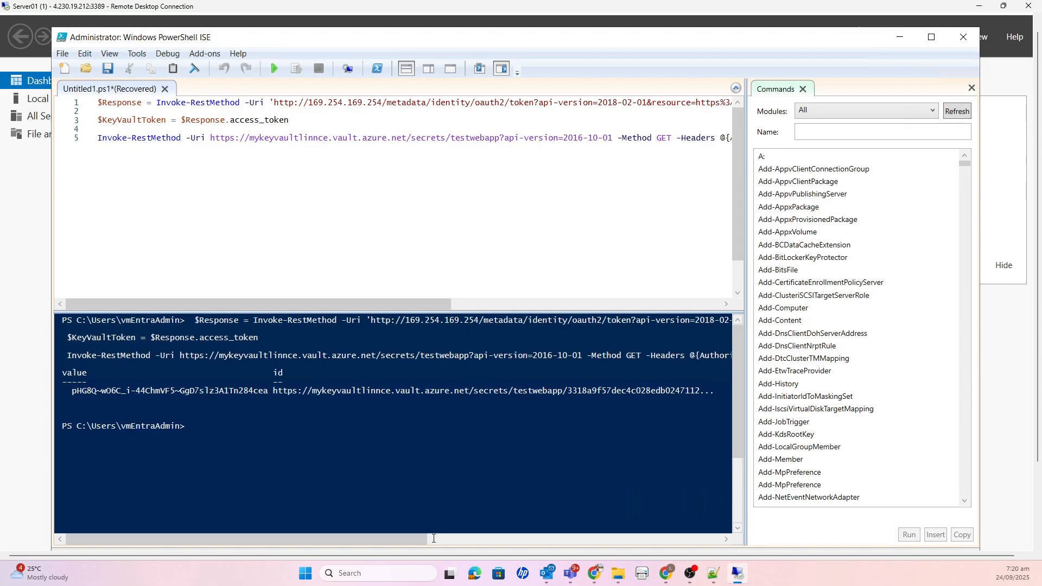
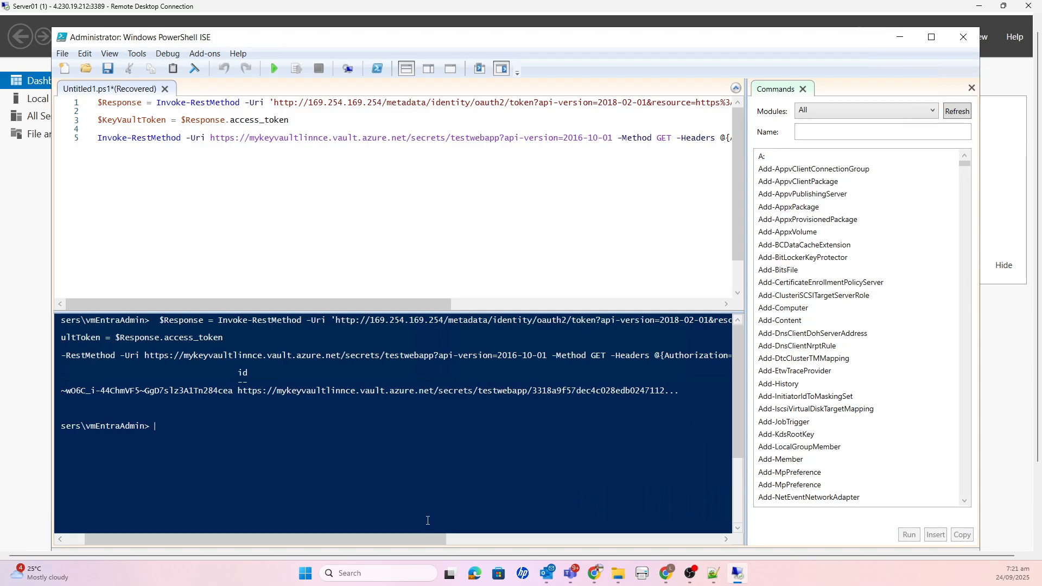
# - Examine the start of the console output, including the full value column returned for the testwebapp secret
pyautogui.moveTo(439, 541); pyautogui.dragTo(342, 532)
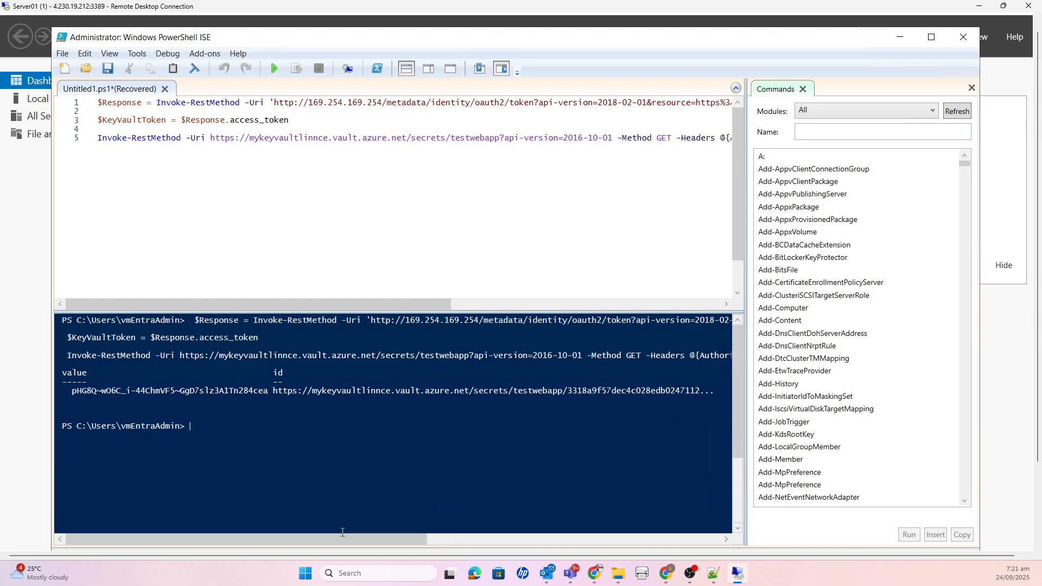